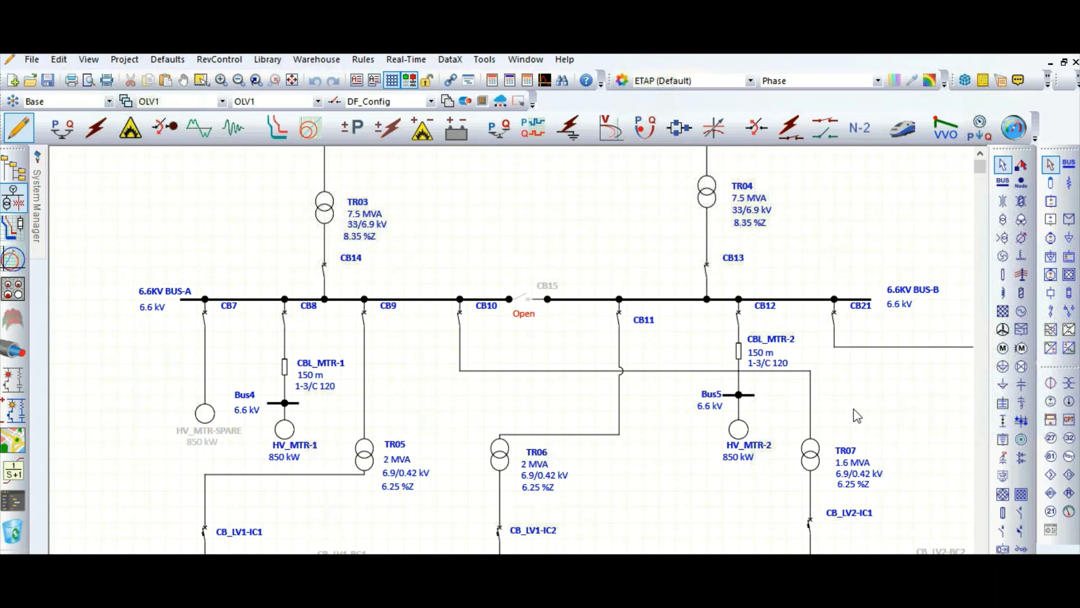
Open the Induction Machine Editor for motor HV_MTR-2 from the one-line diagram
click(739, 431)
double_click(737, 431)
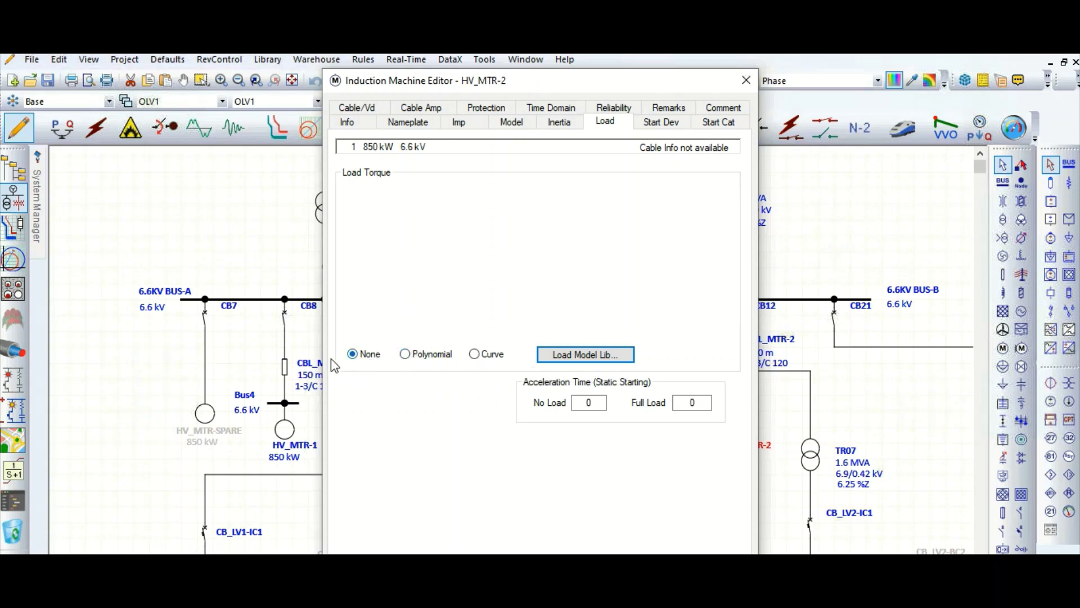
Set the load torque to Polynomial and preview the library FAN model (A0=10, A1=-91, A2=321, A3=-147)
click(404, 356)
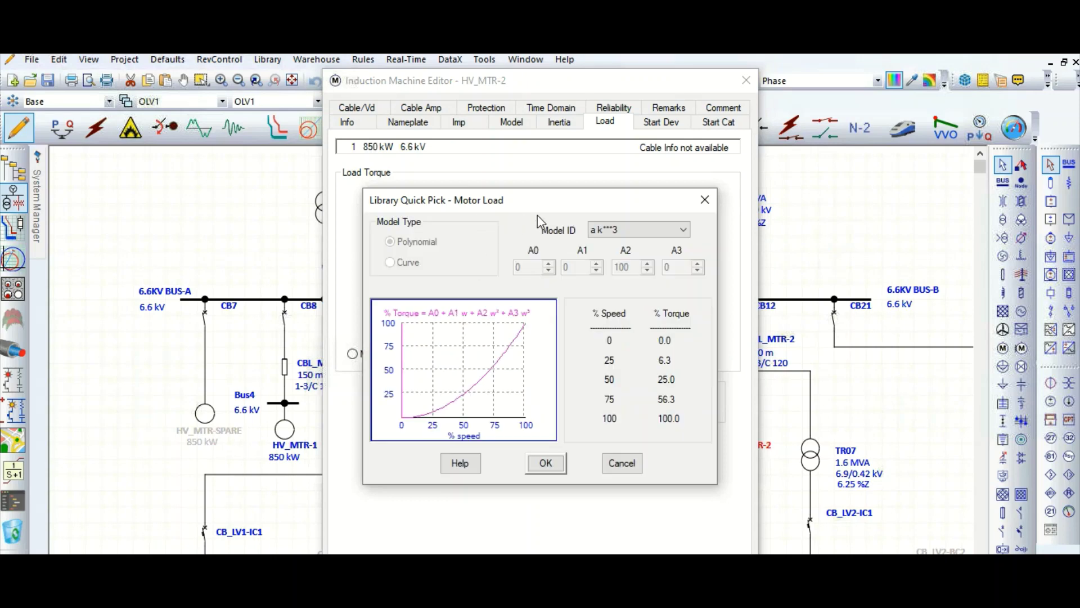
click(622, 228)
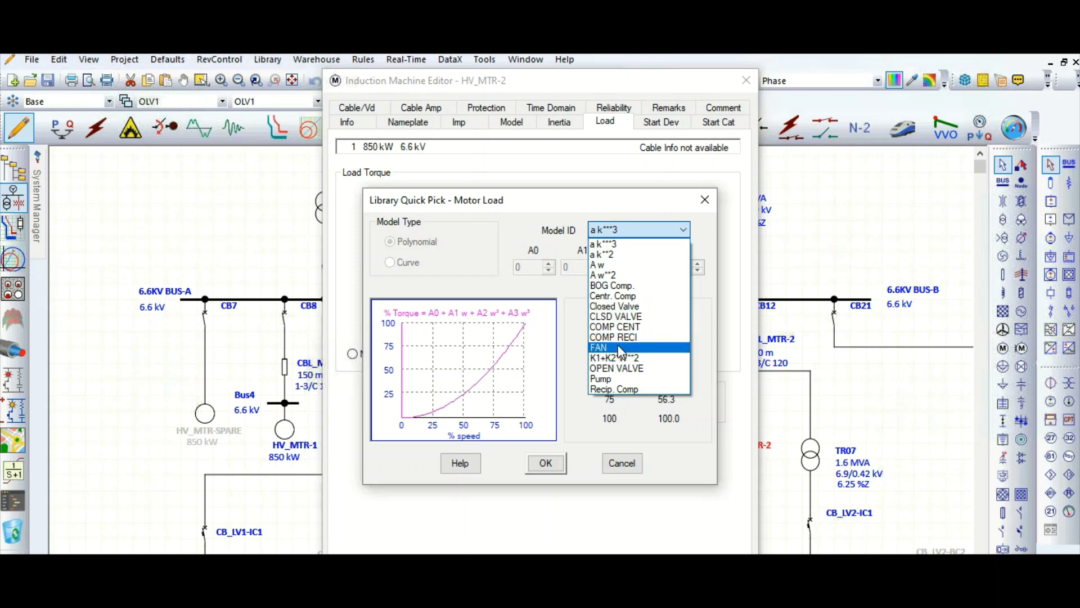
click(619, 347)
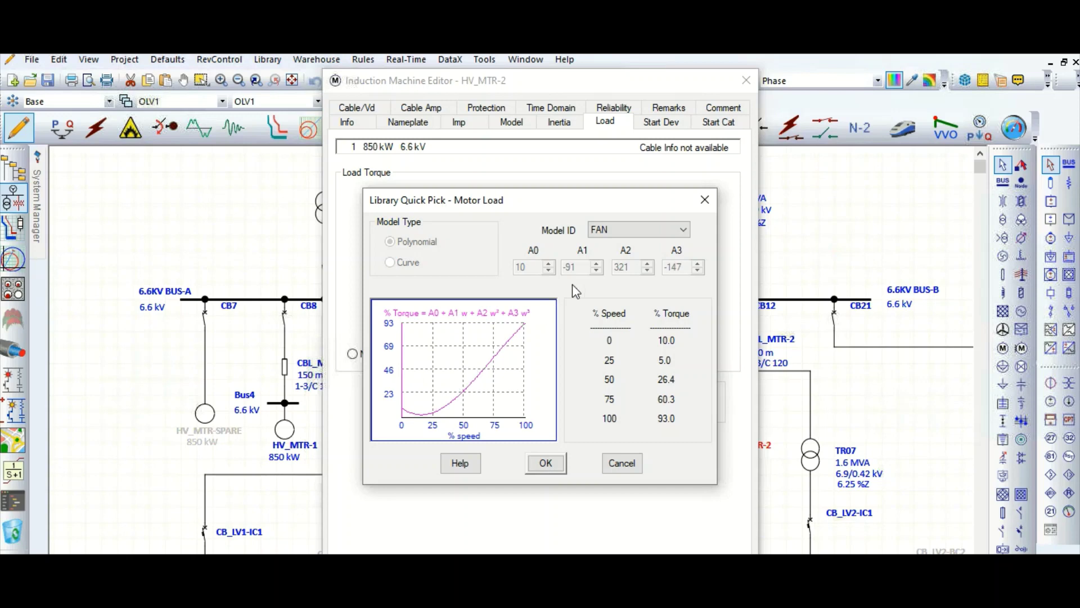
Try the Centr. Comp model, then apply the library Pump polynomial model to HV_MTR-2
click(619, 230)
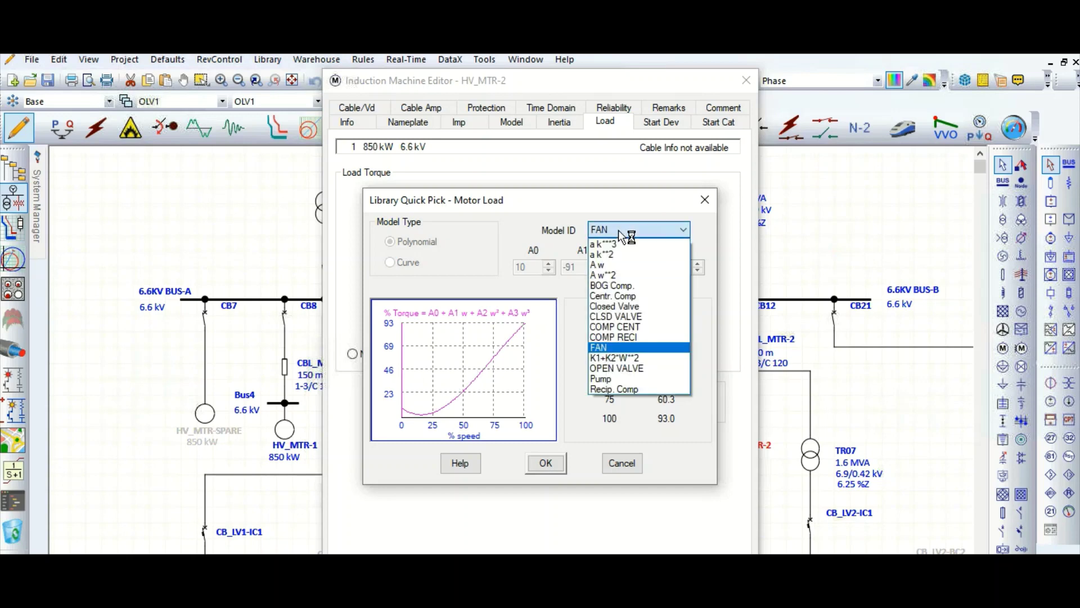
click(624, 297)
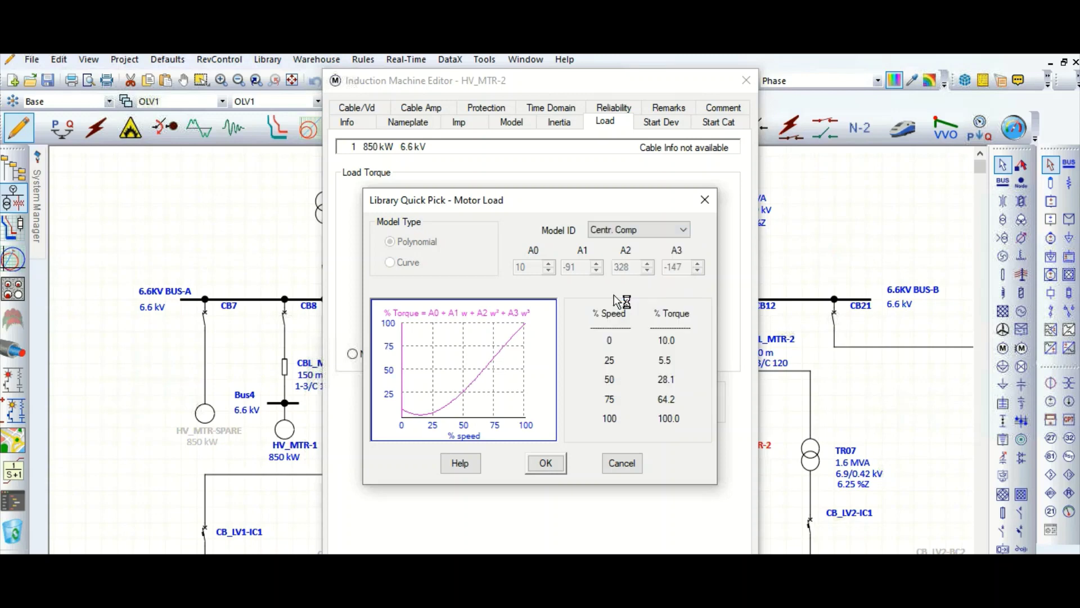
click(661, 230)
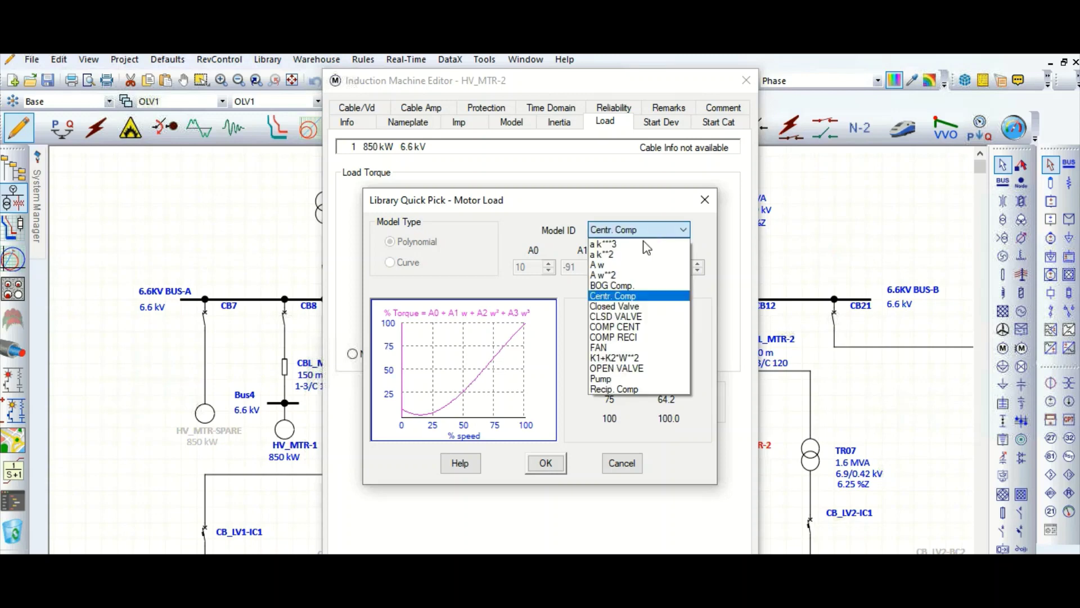
click(613, 380)
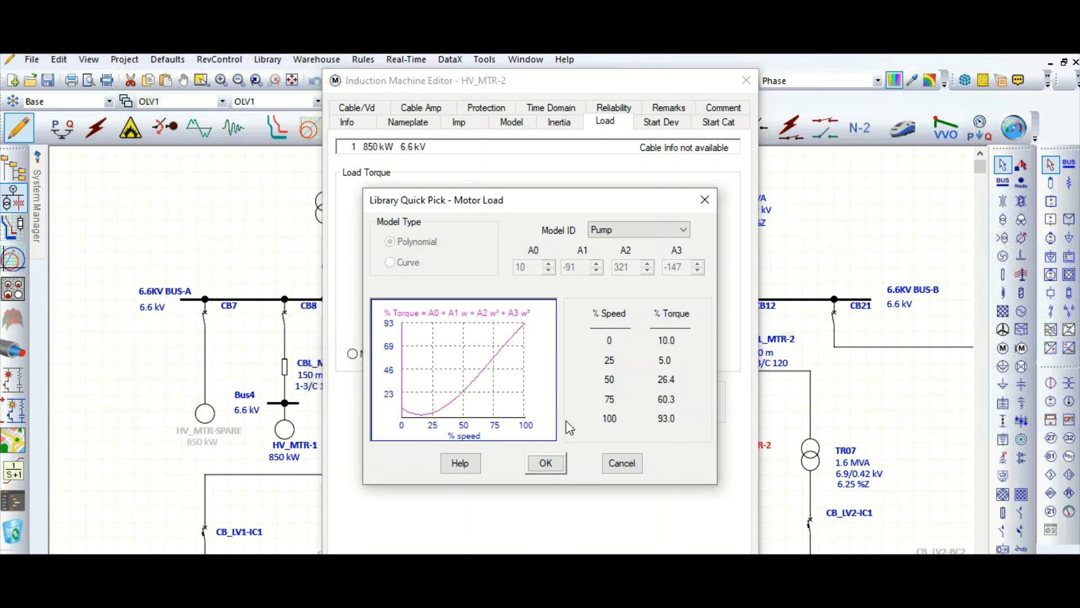
click(549, 462)
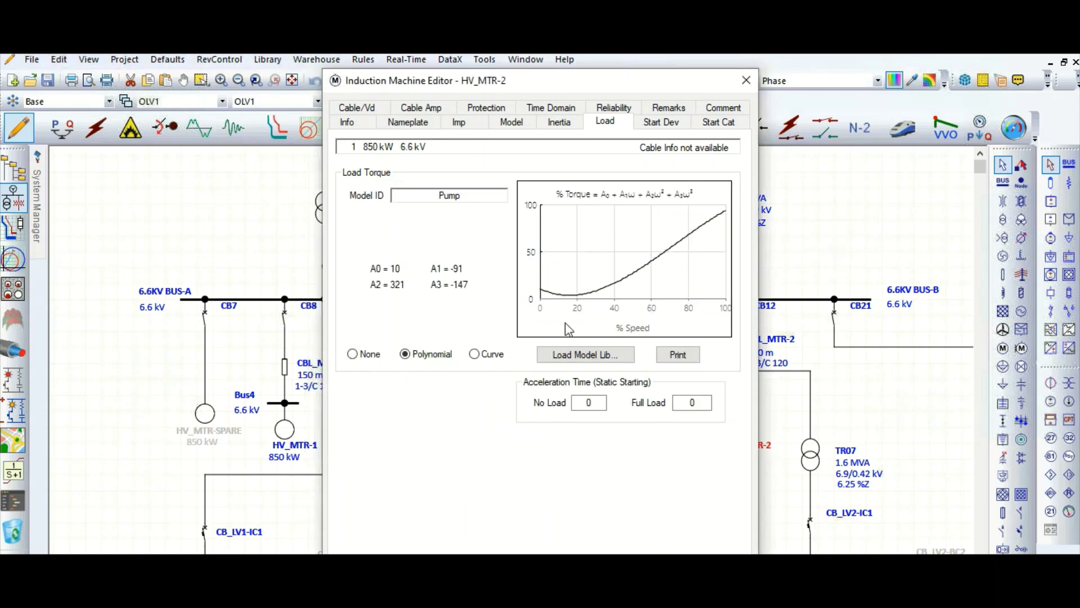
Reset HV_MTR-2's load torque to None and close the Induction Machine Editor
mouse_move(560, 300)
click(352, 353)
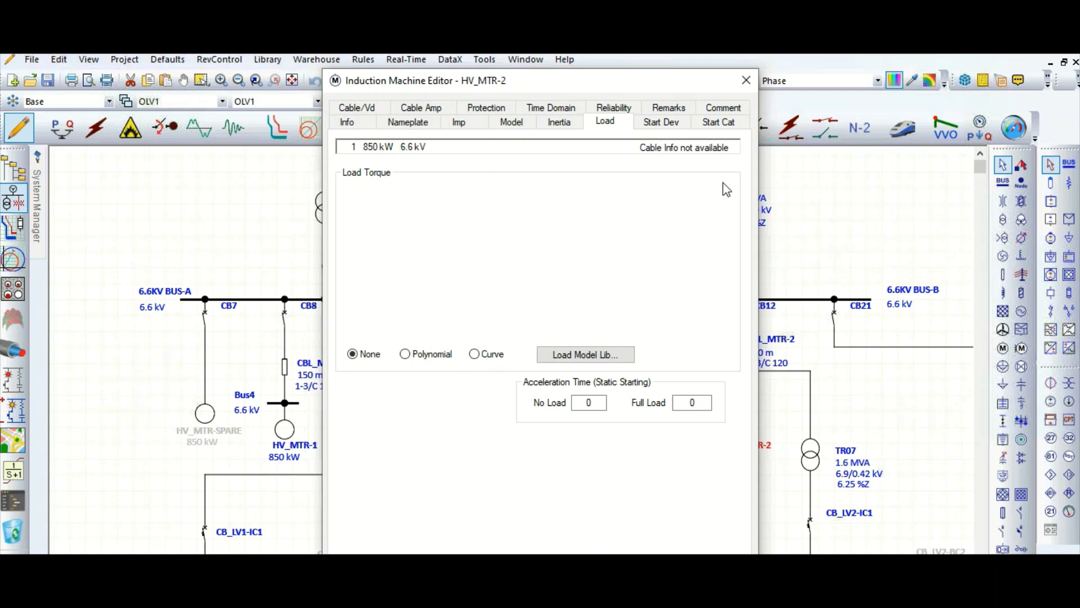
click(747, 82)
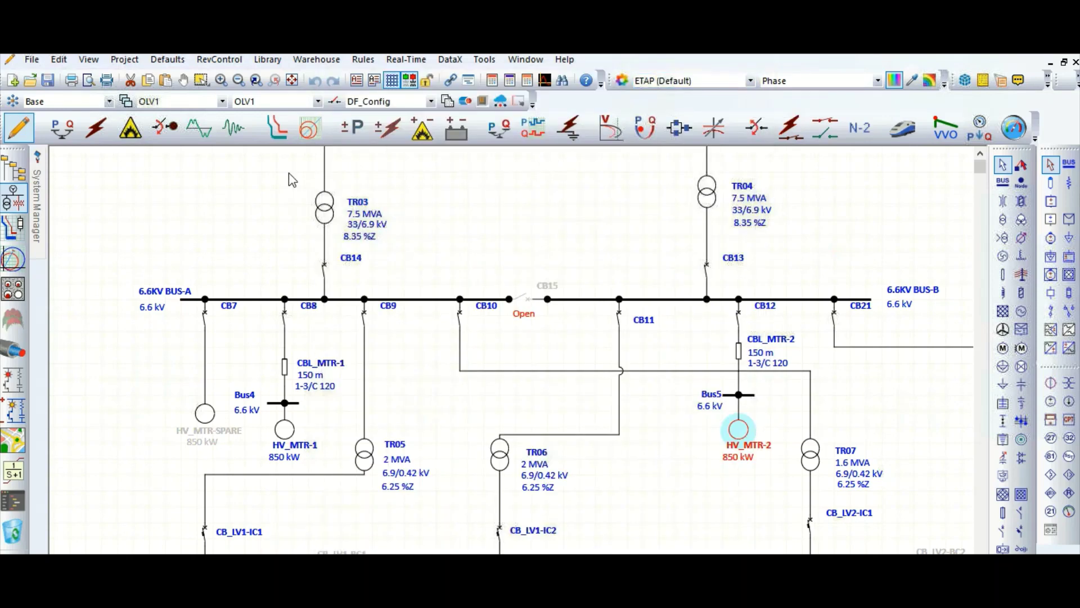
Open the Motor Load Library via Library > Motor > Load Model
click(273, 61)
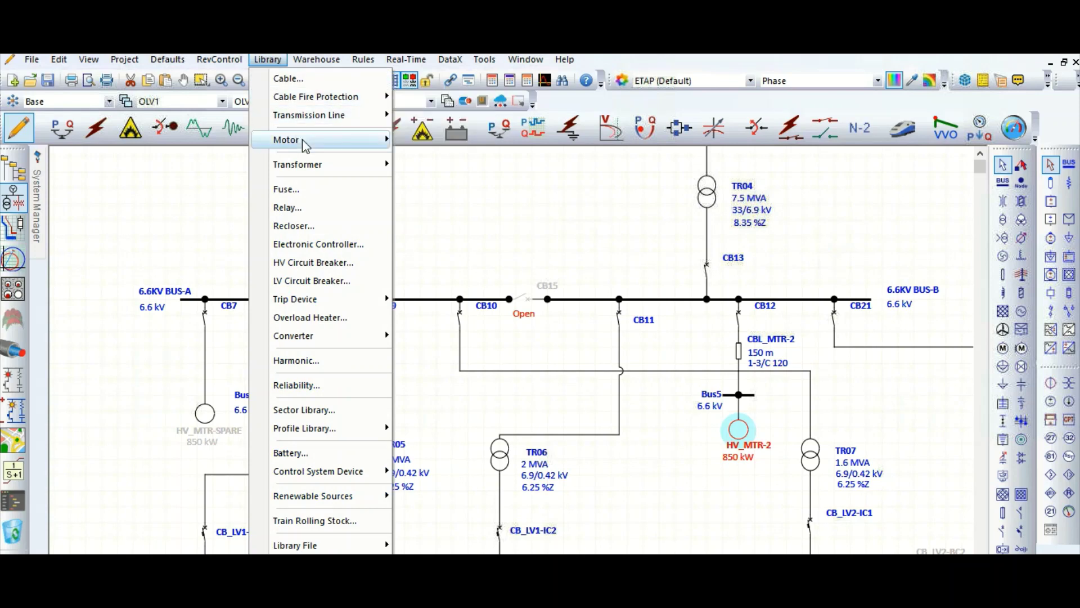
mouse_move(324, 142)
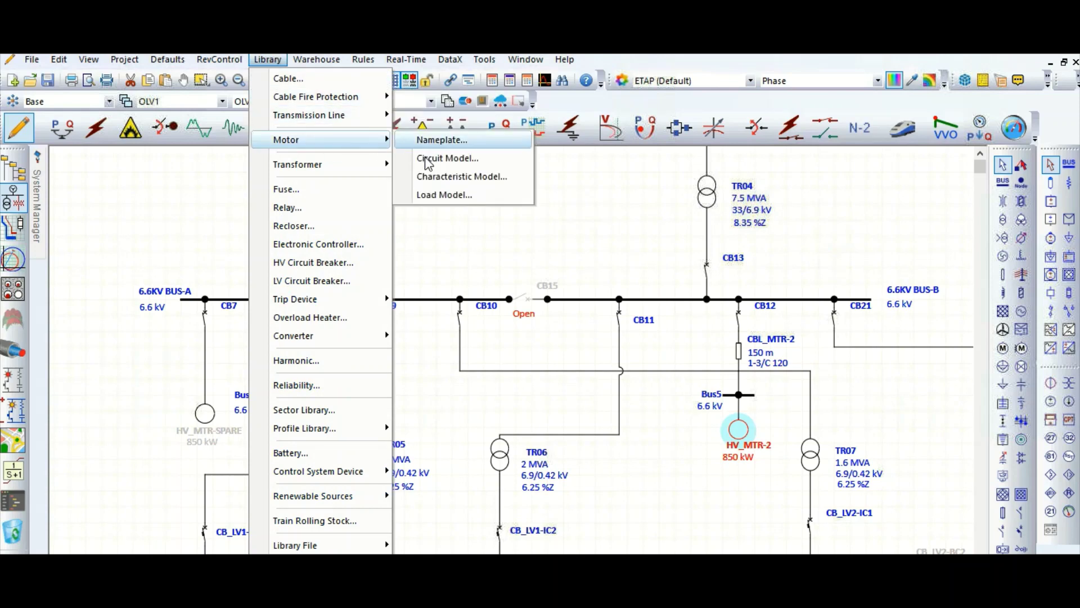
click(439, 195)
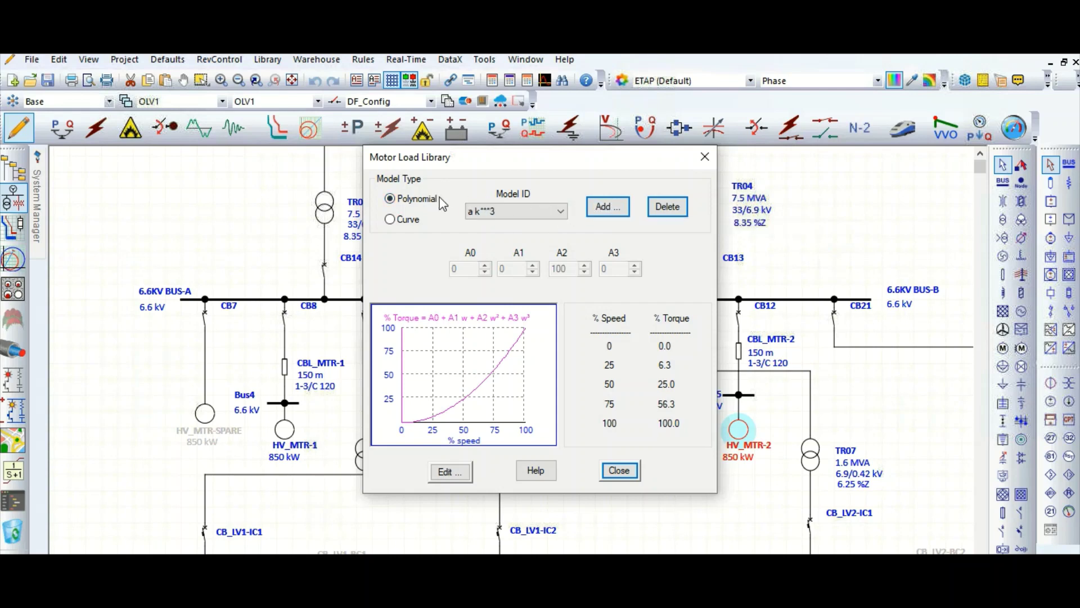
Cancel a new polynomial model and switch the library to Curve models, showing BOG COMP
click(609, 210)
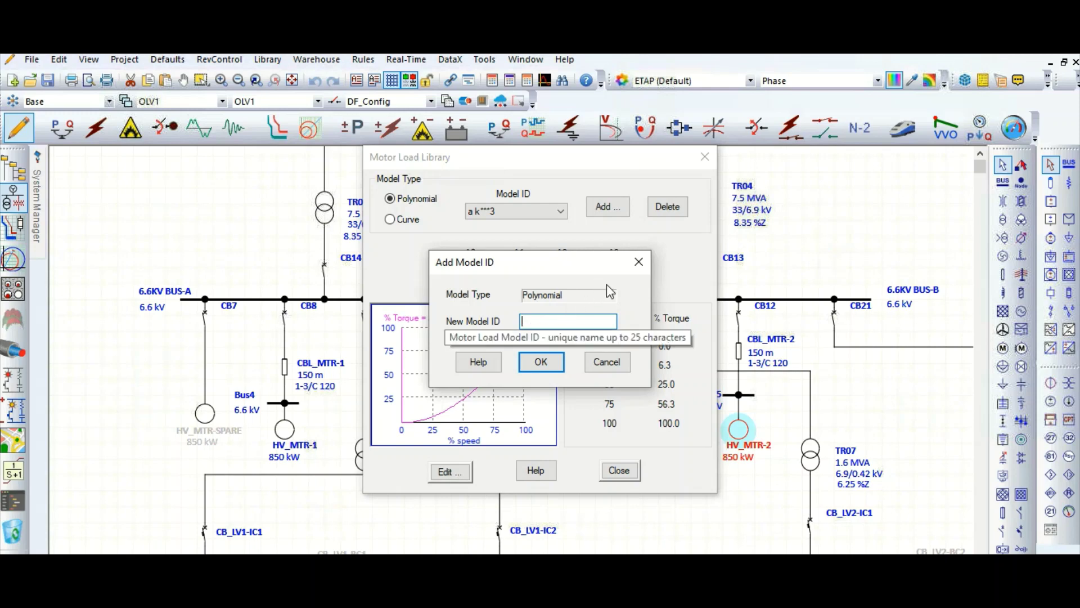
click(608, 363)
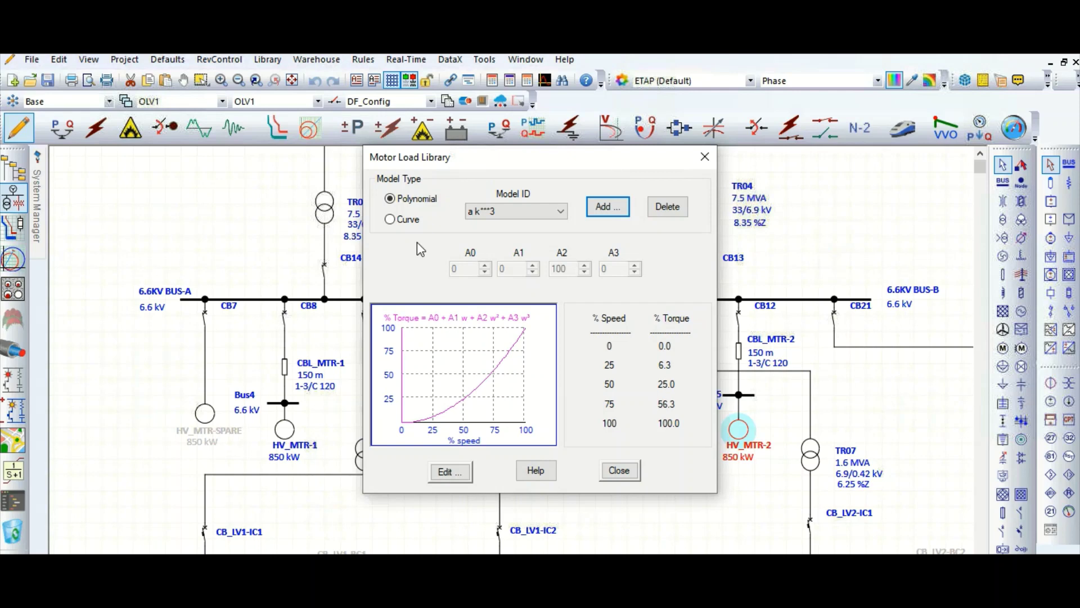
click(390, 220)
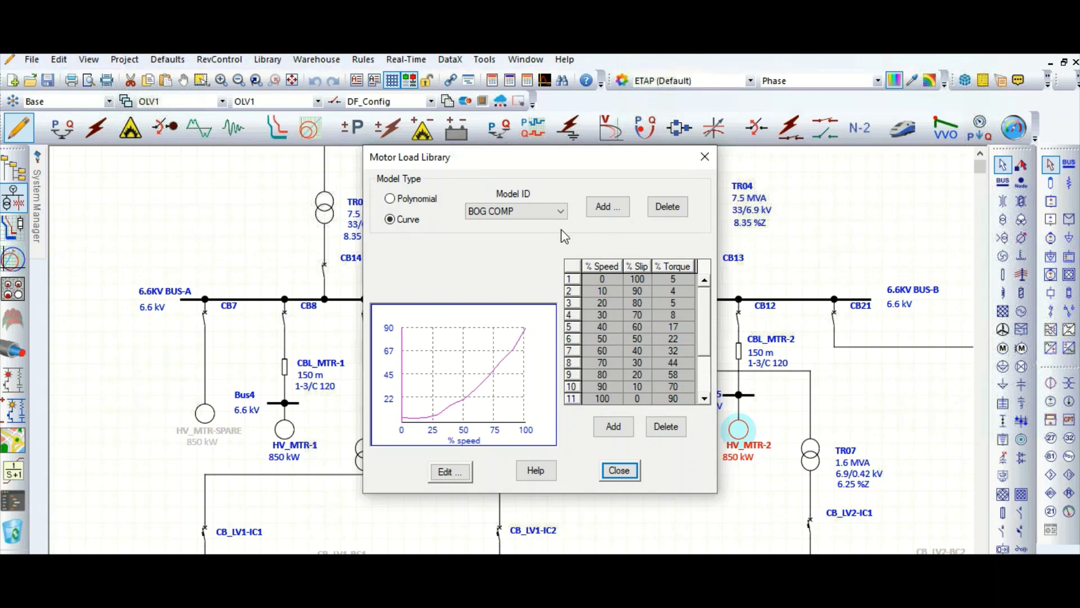
Add a new curve load model named 'Pump 1'
click(605, 207)
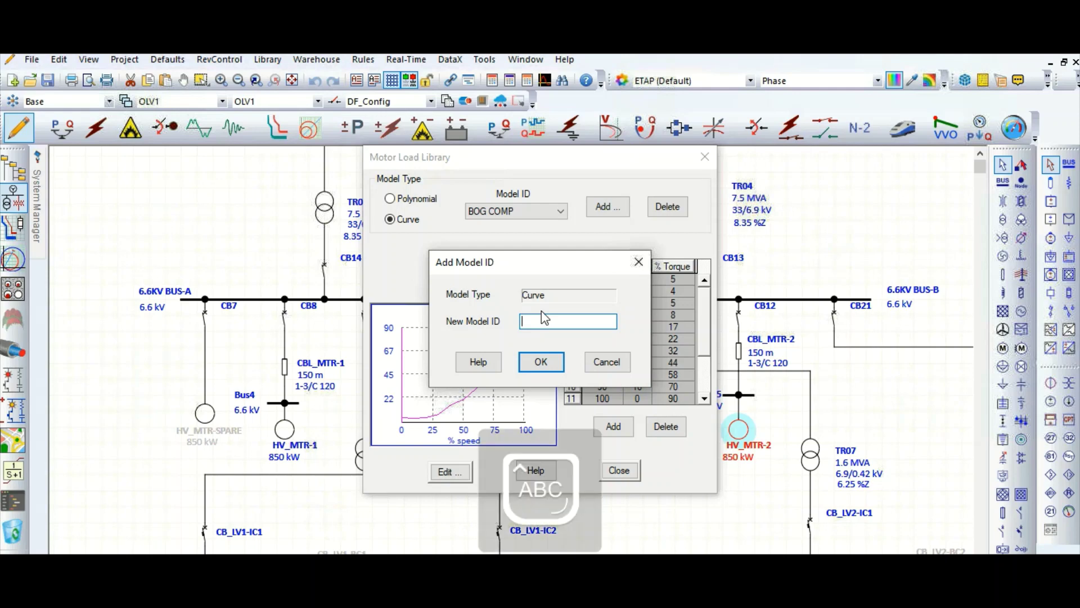
text(Pump)
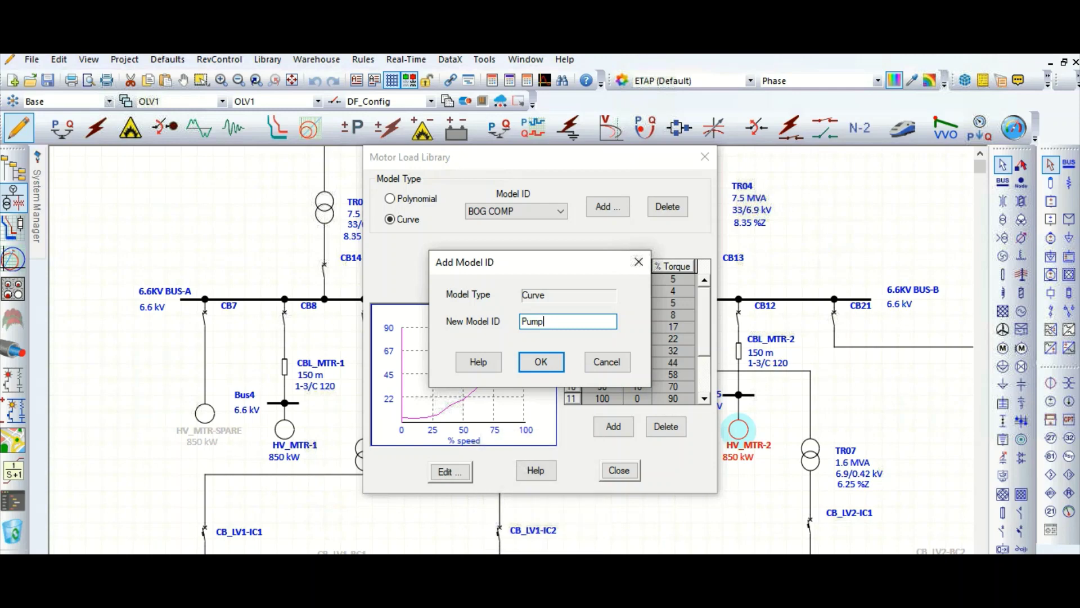
text( 1)
click(542, 362)
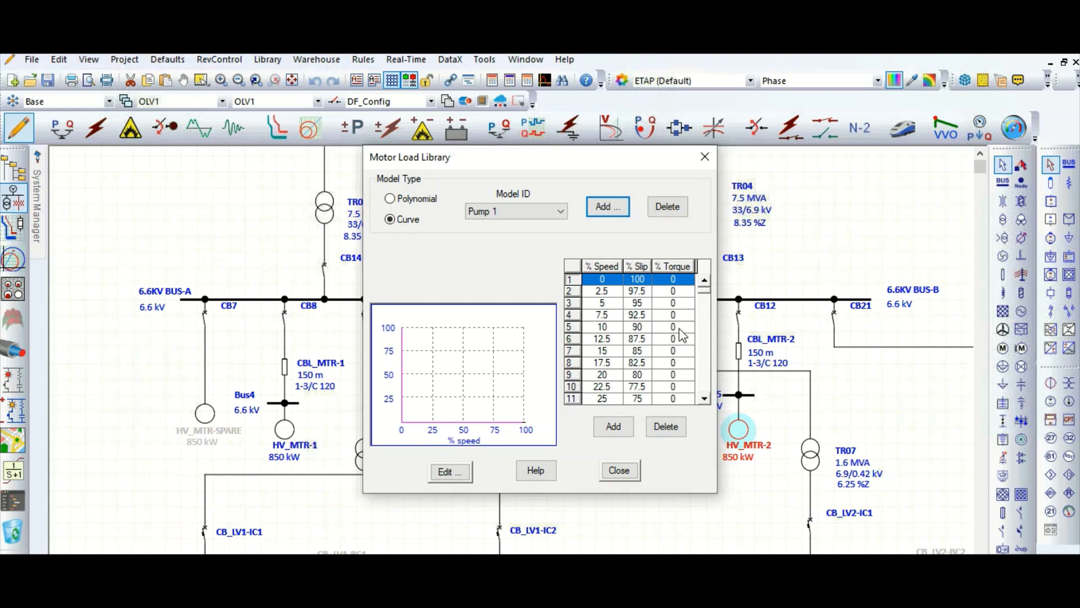
Enter Pump 1 torques of 35 at 0% speed and 25 at 5% speed
click(672, 291)
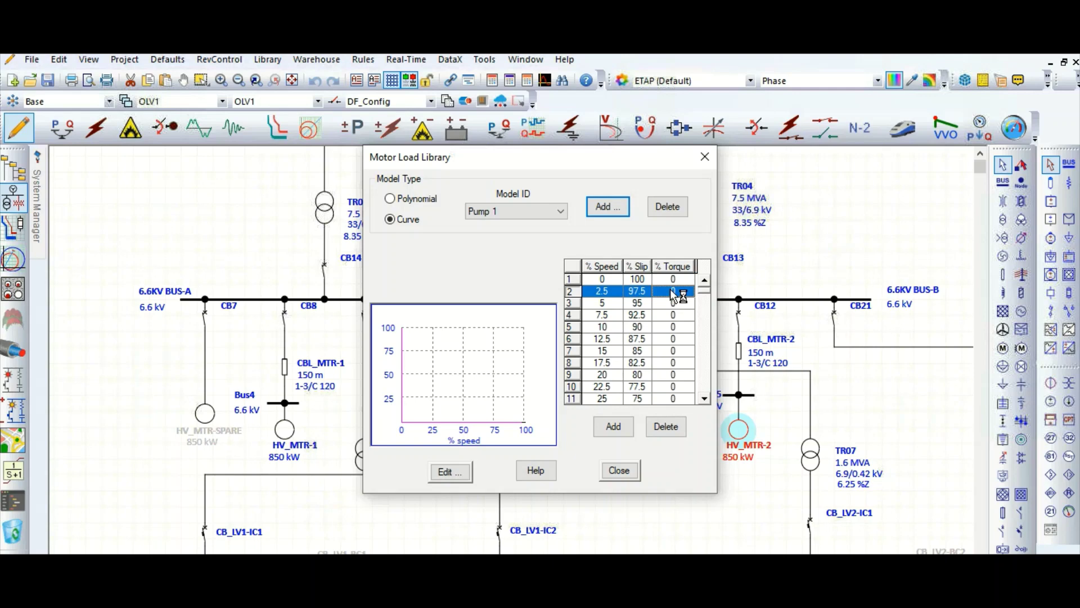
click(616, 303)
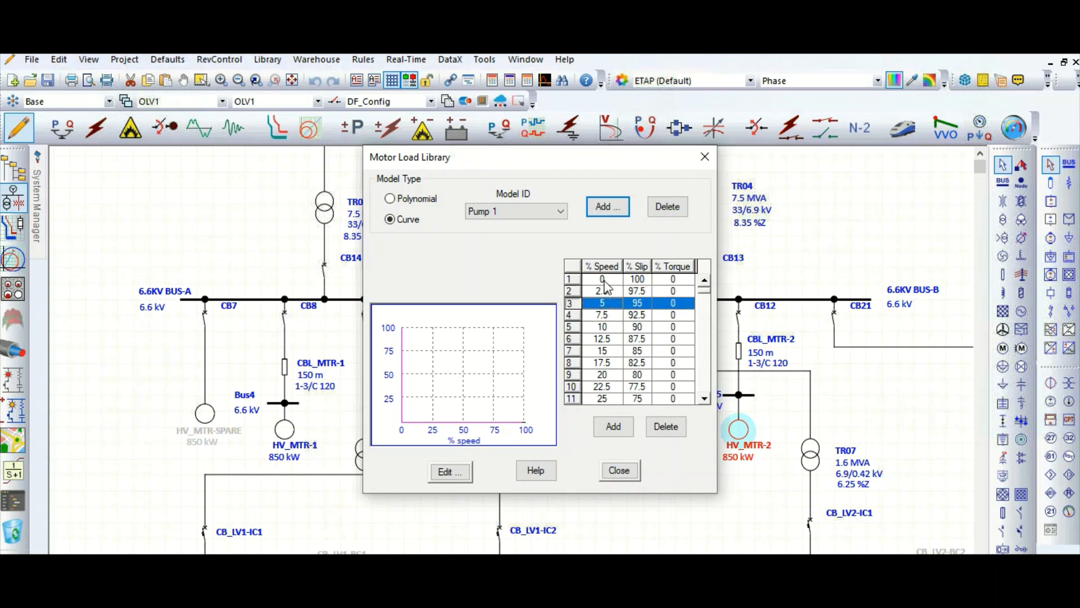
click(611, 278)
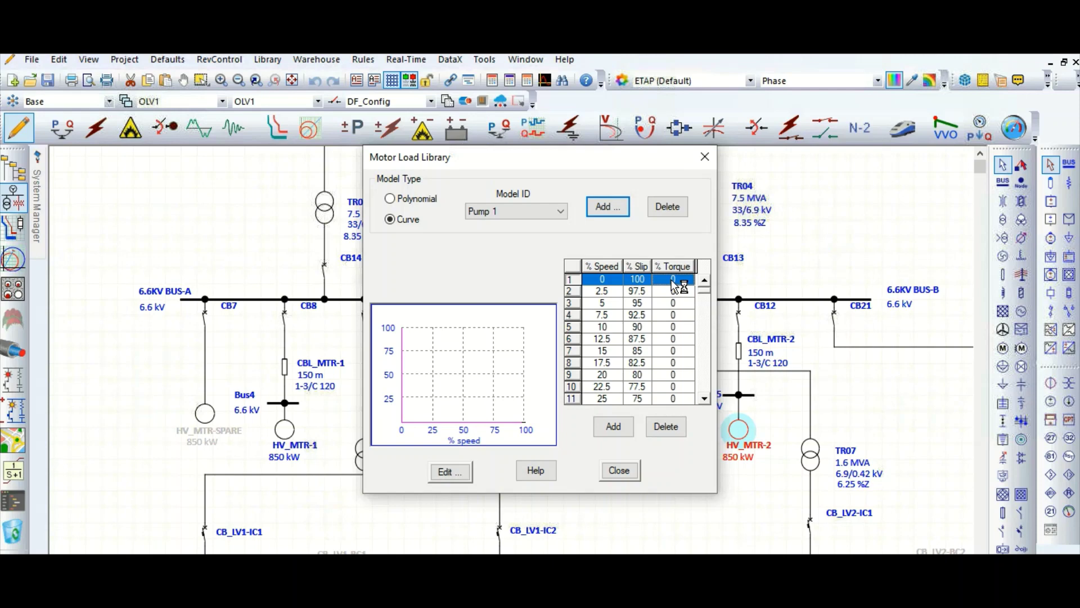
text(35)
key(Return)
click(605, 306)
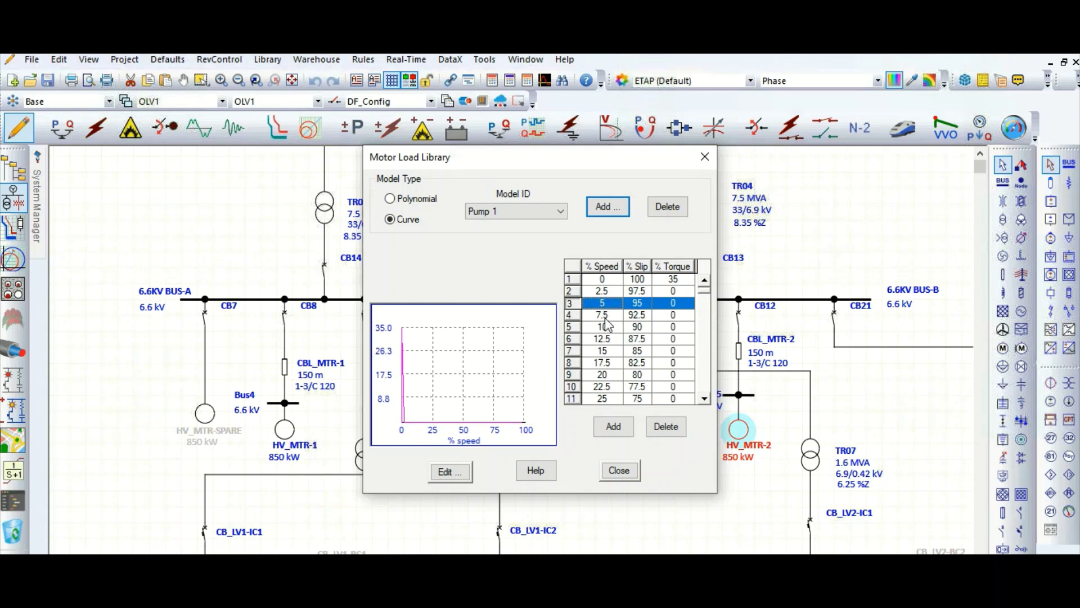
click(671, 305)
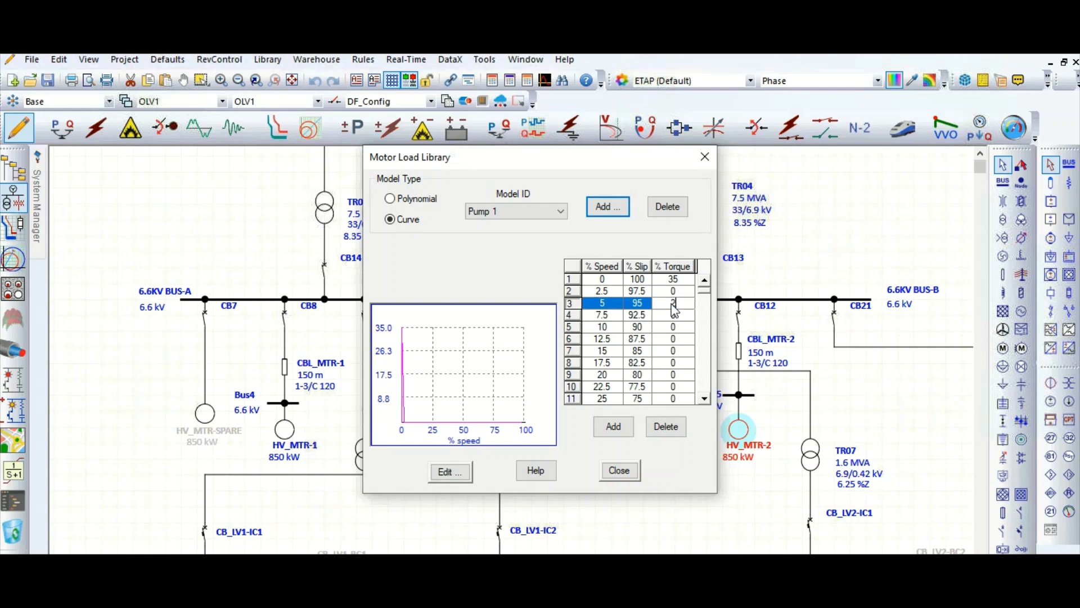
text(25)
key(Return)
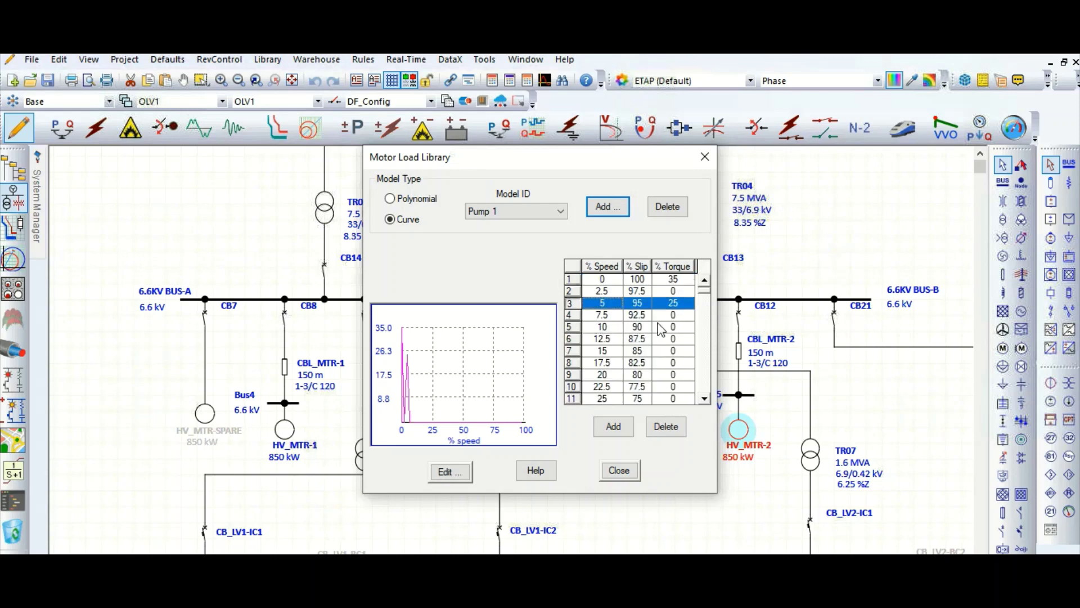
Enter torques 37, 40, 50 and 55 at 10, 15, 20 and 25% speed
click(674, 327)
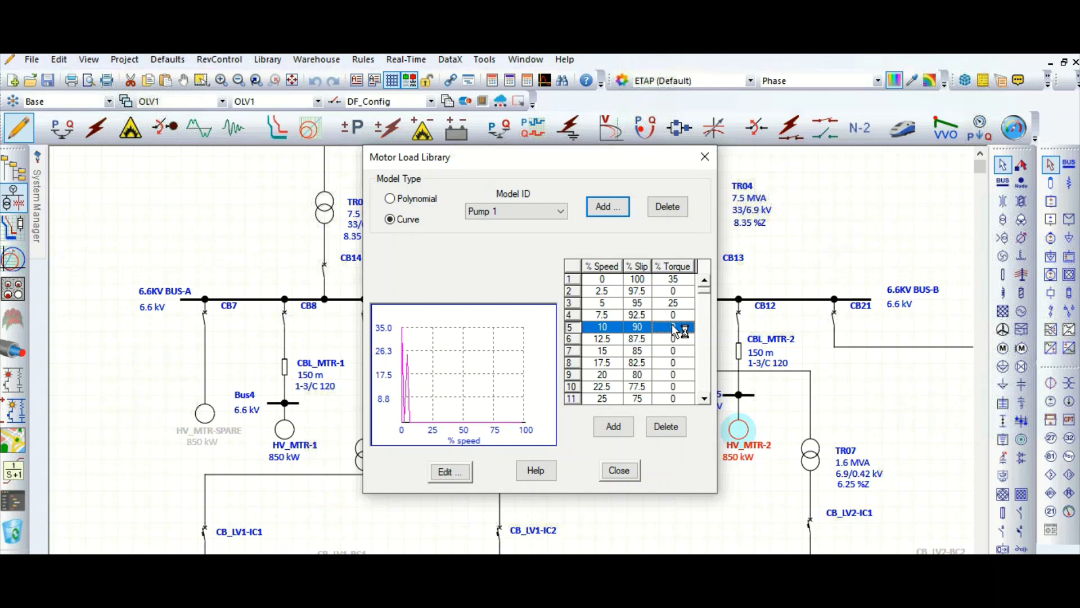
text(37)
click(609, 350)
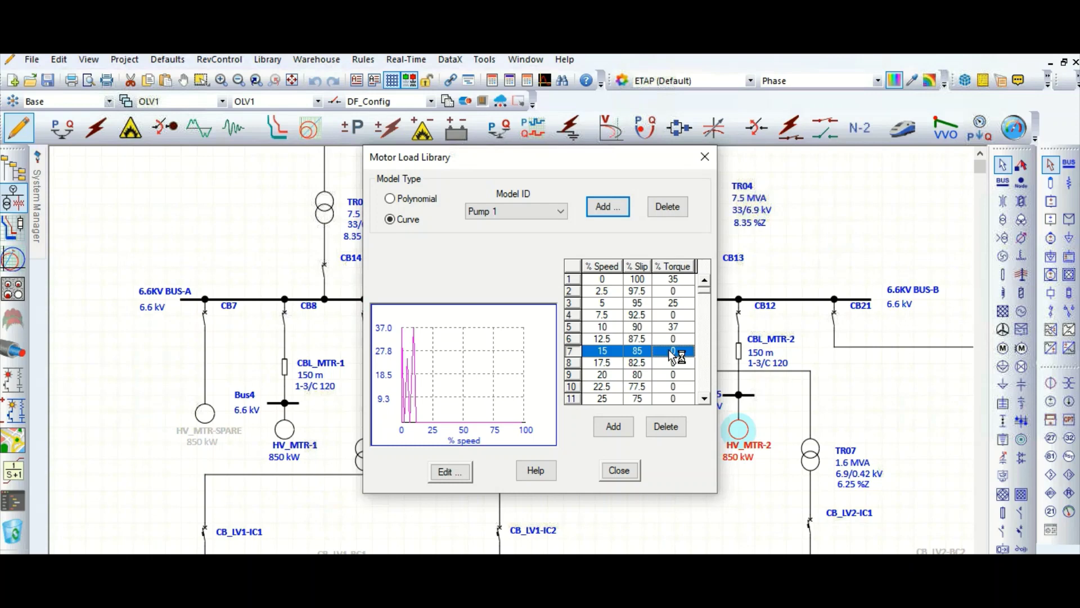
text(40)
click(667, 374)
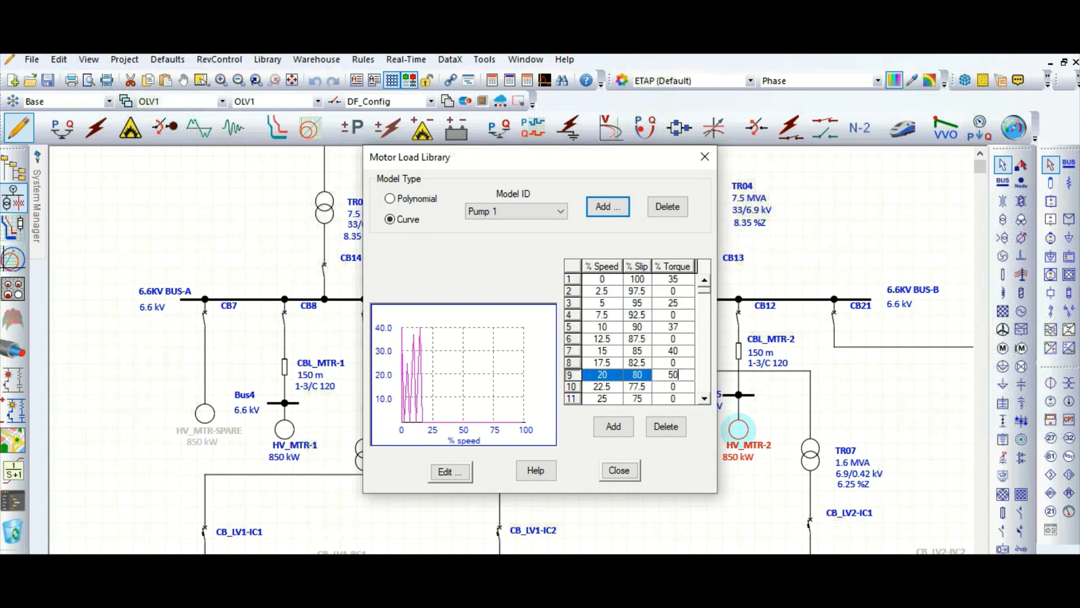
click(672, 389)
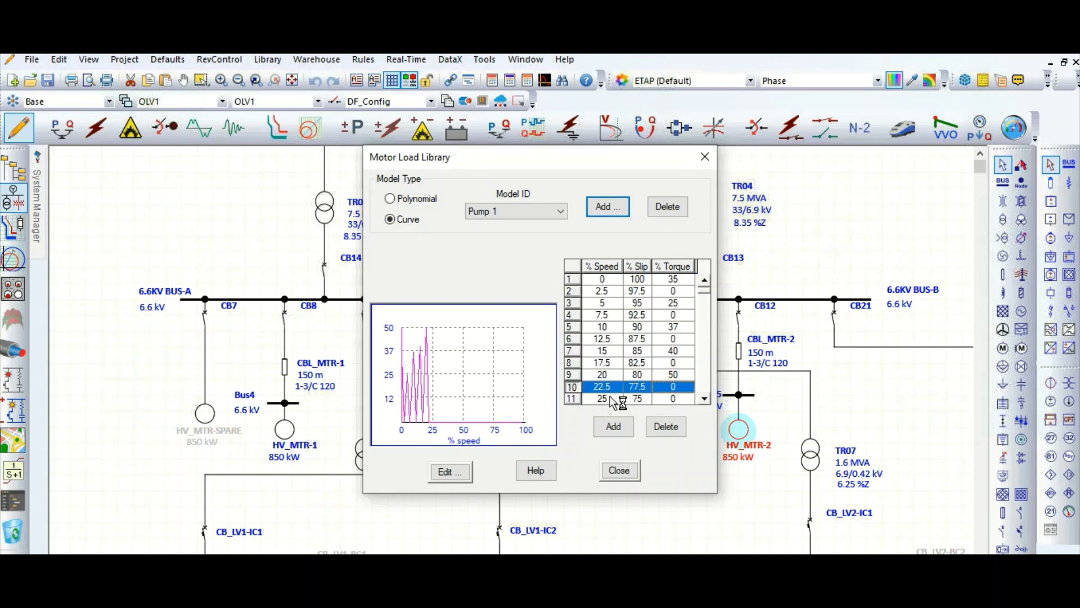
click(640, 401)
click(678, 387)
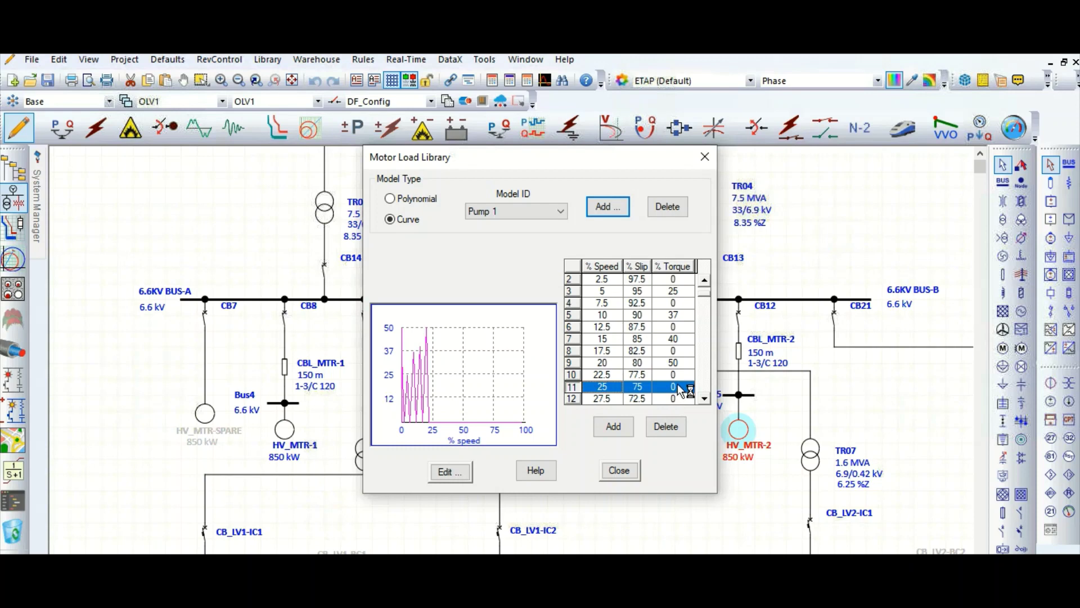
text(55)
click(637, 375)
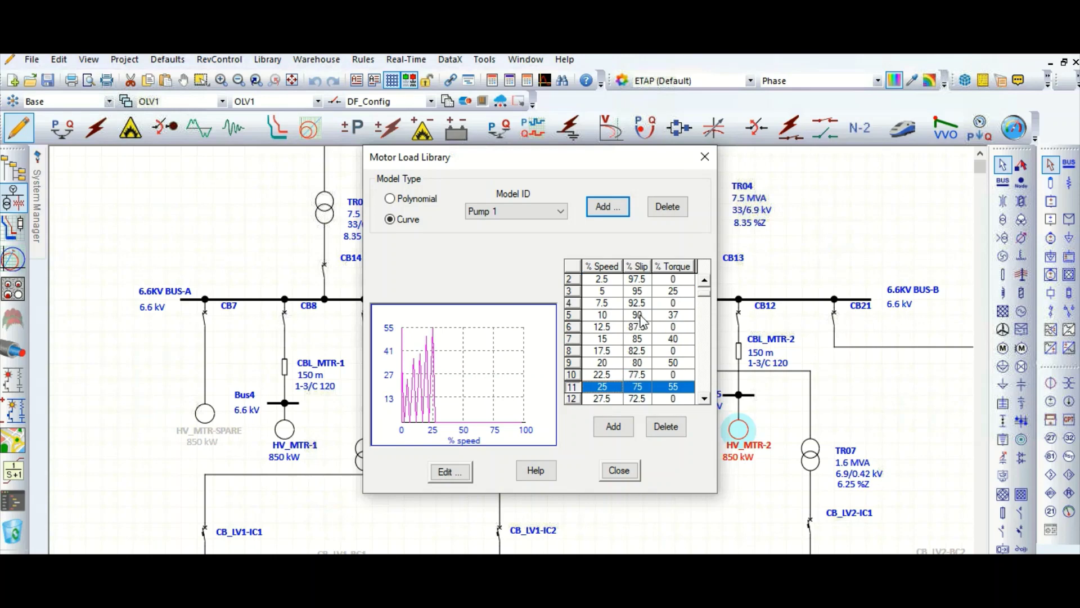
Delete the 22.5, 17.5, 12.5 and 7.5% speed points from the Pump 1 curve
click(590, 376)
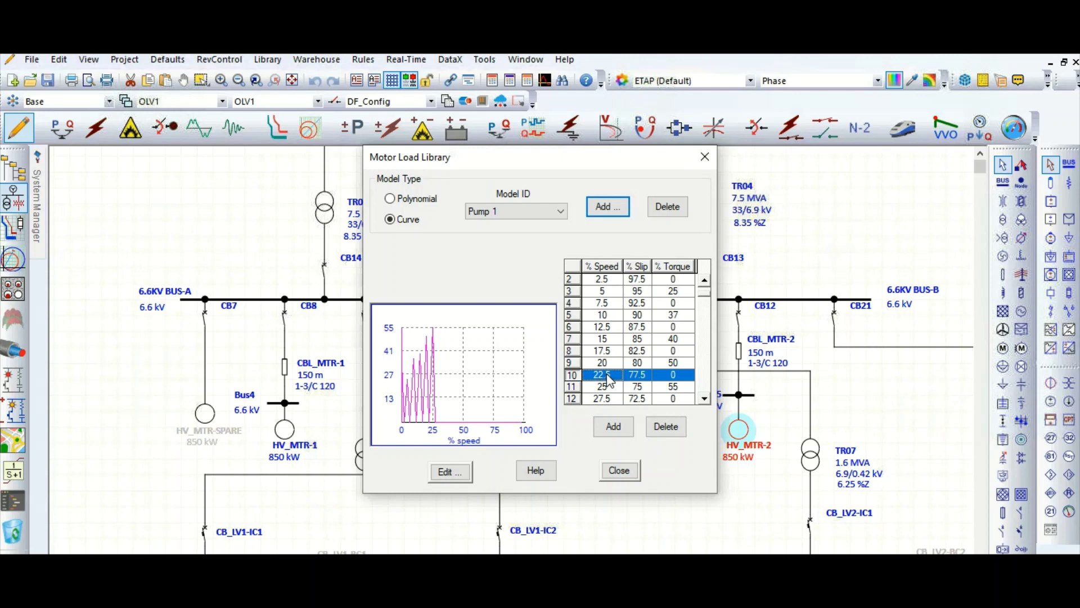
click(666, 427)
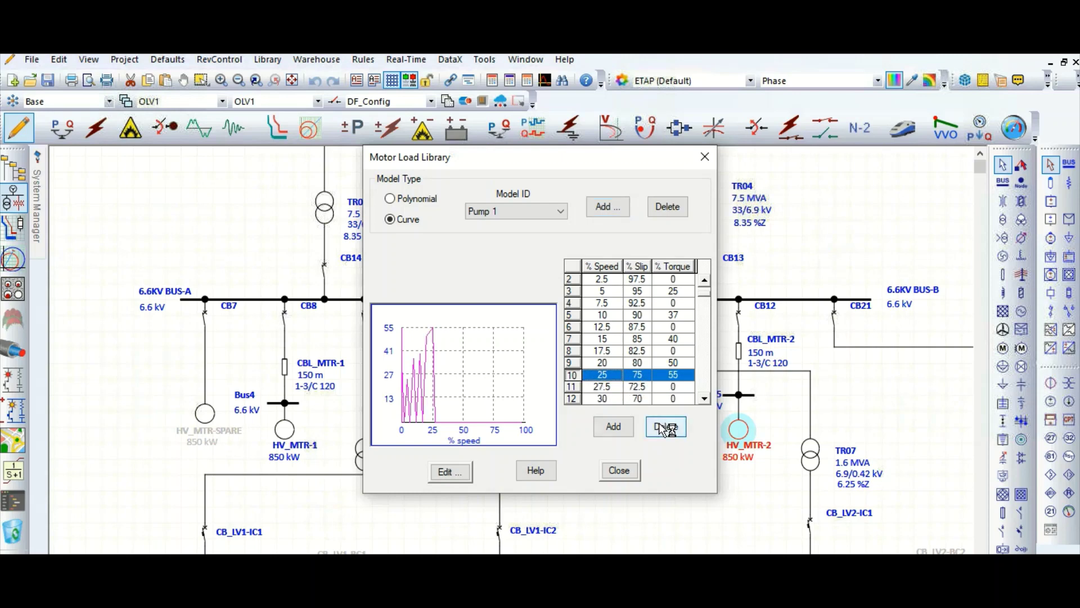
click(612, 350)
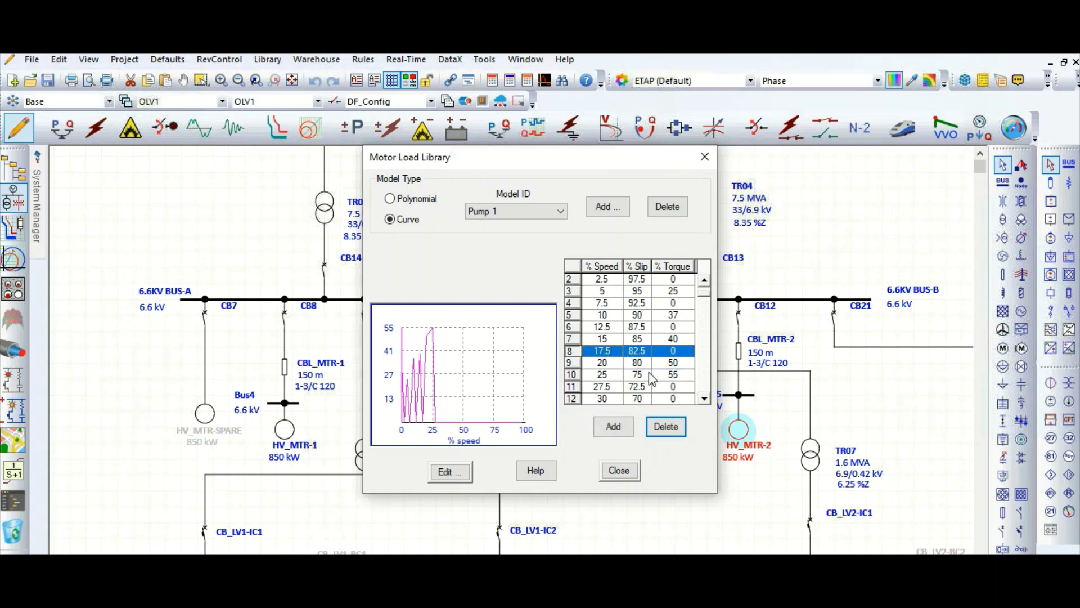
click(668, 427)
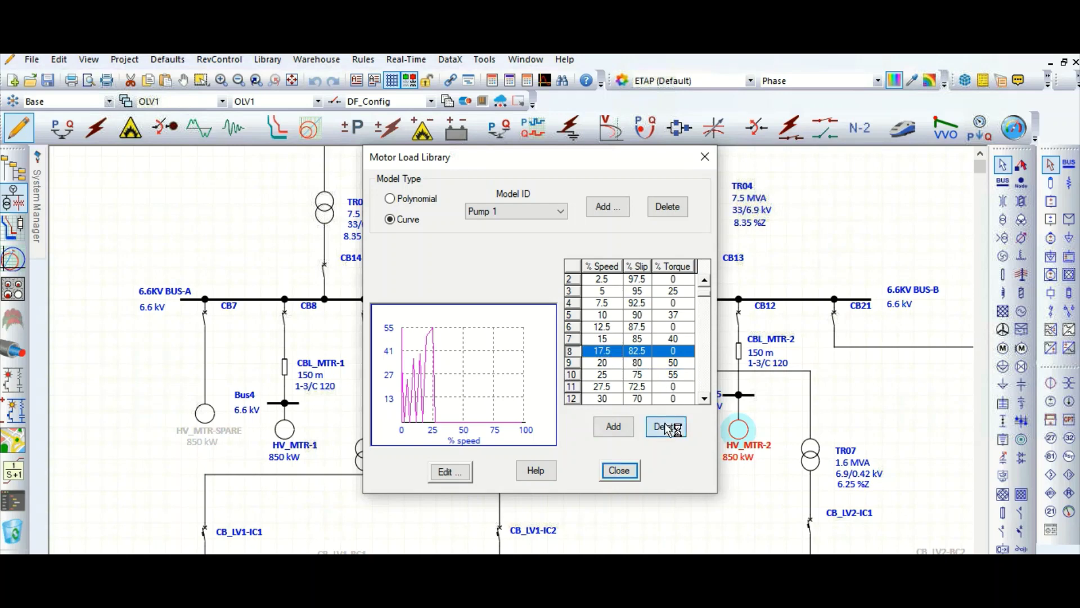
click(614, 326)
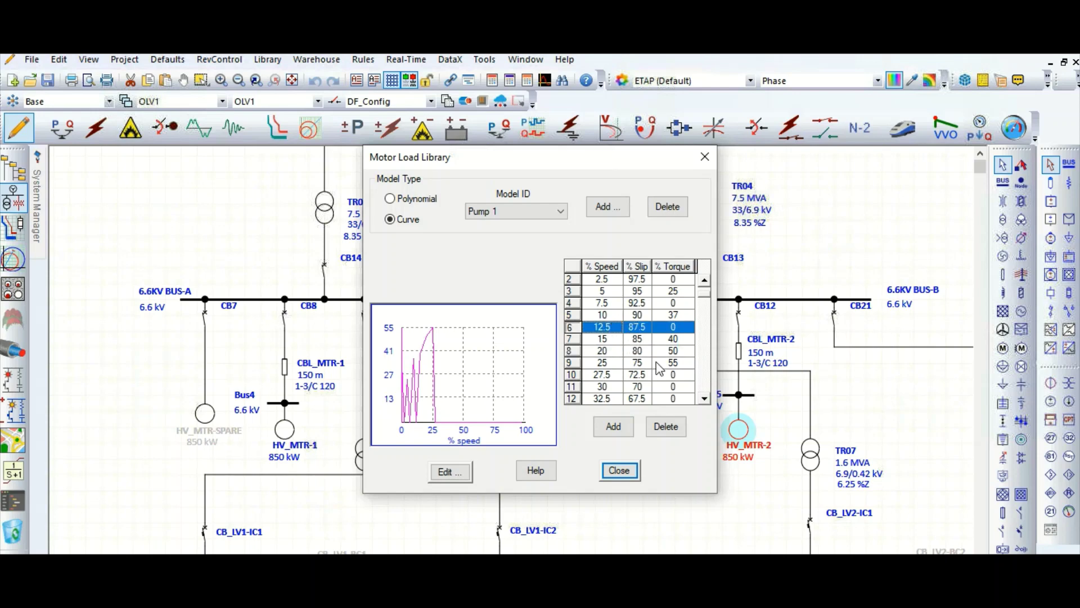
click(669, 427)
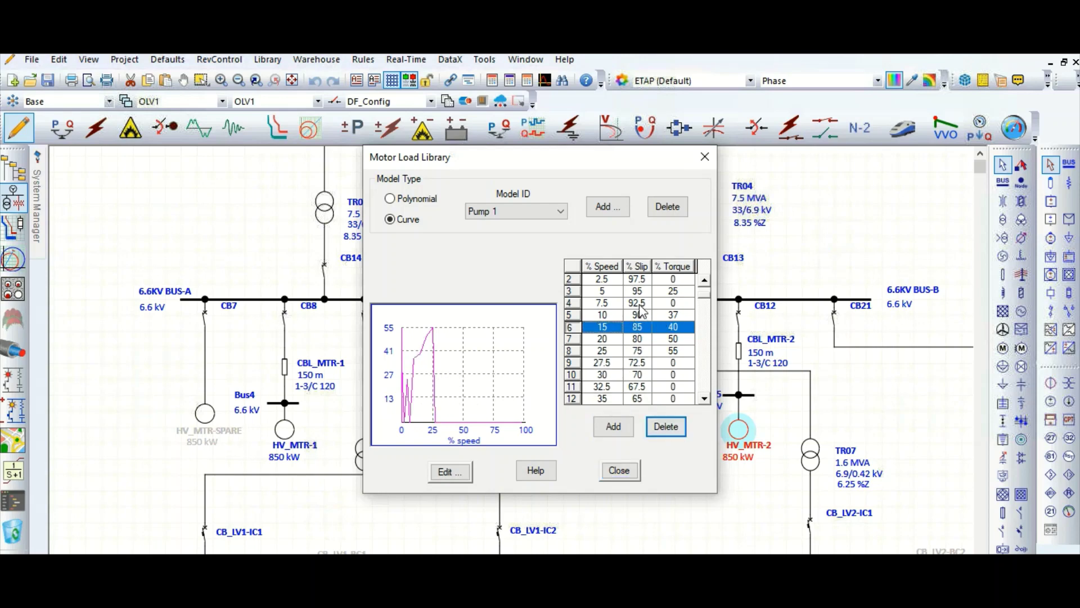
click(619, 304)
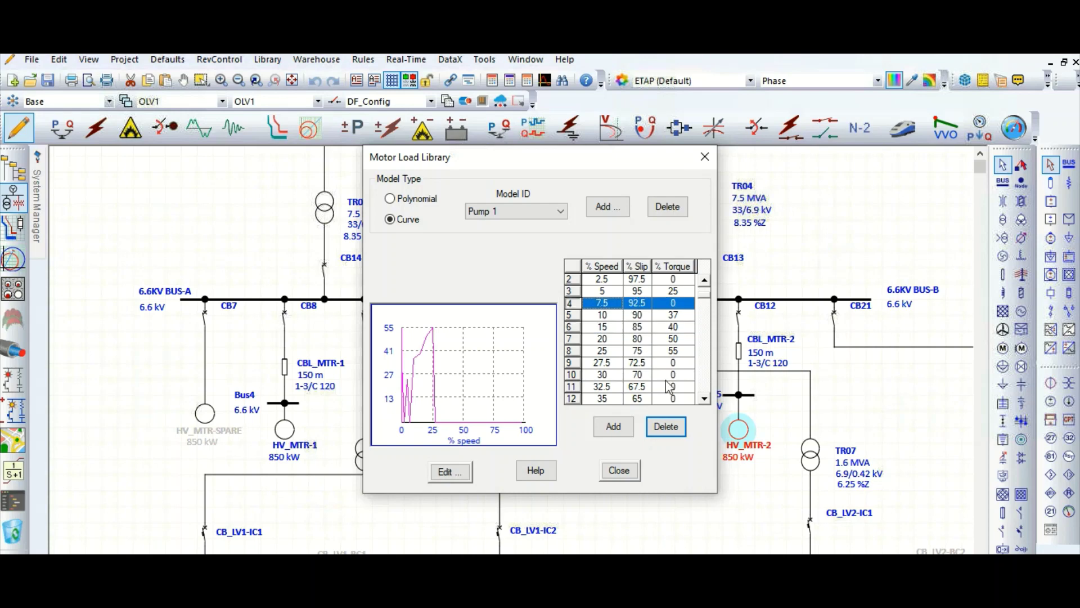
click(666, 426)
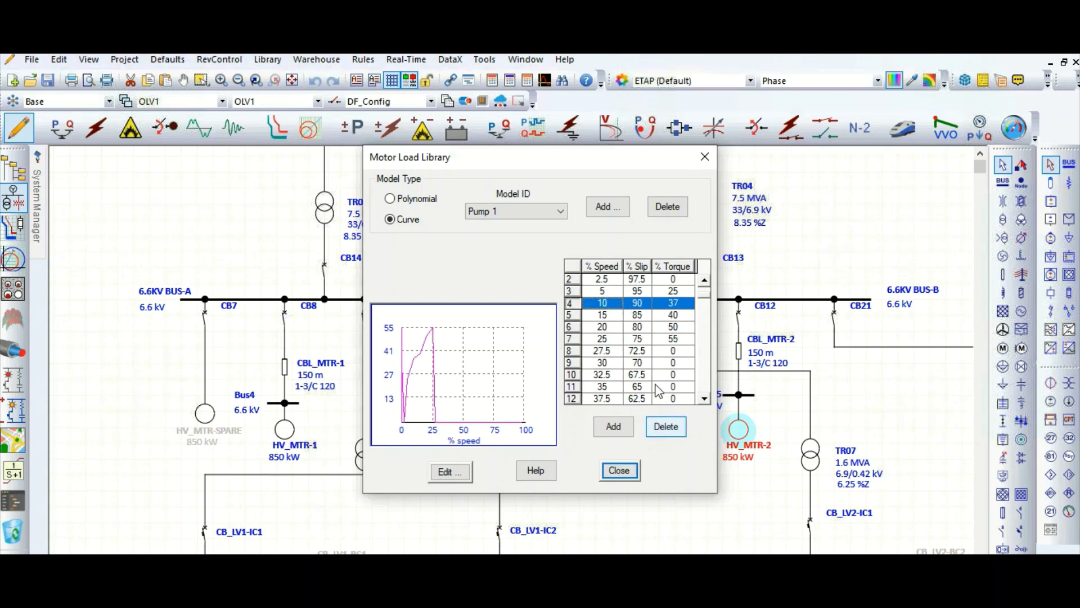
Delete the 2.5% and 27.5% speed points from the curve
click(610, 282)
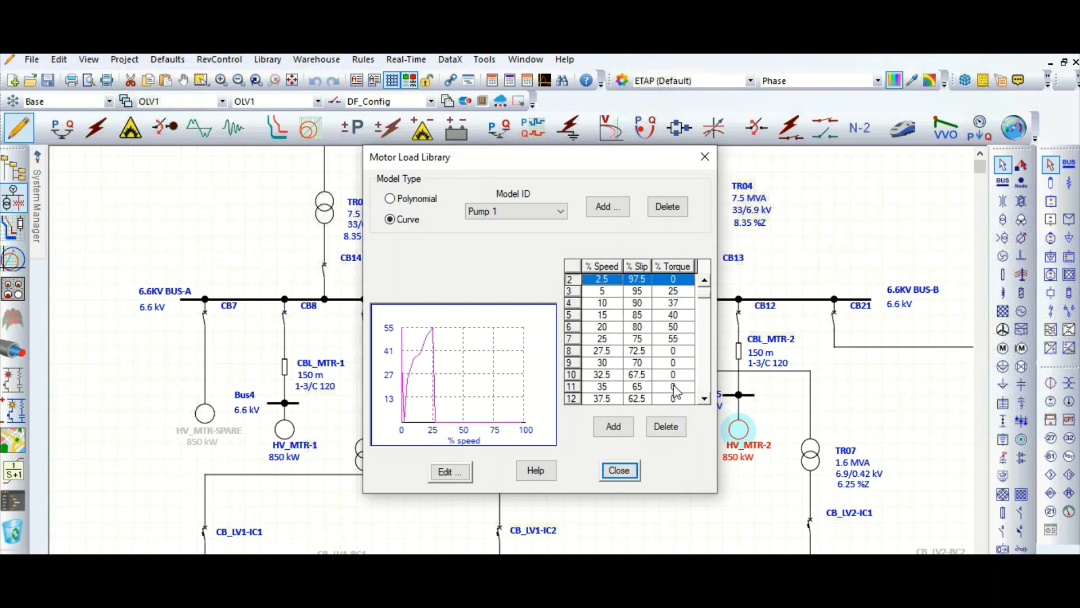
click(680, 426)
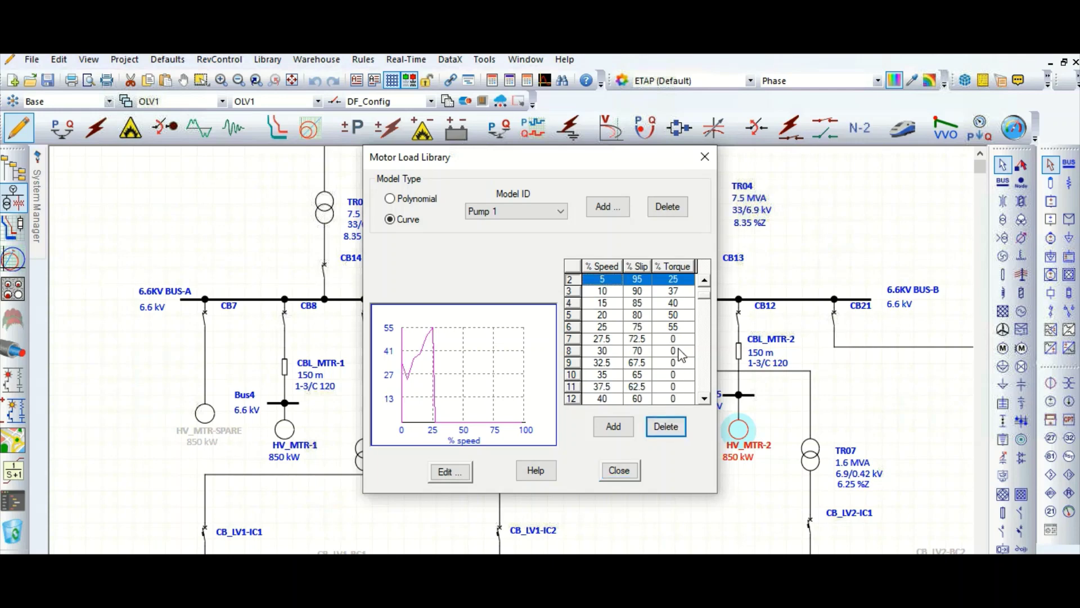
click(704, 281)
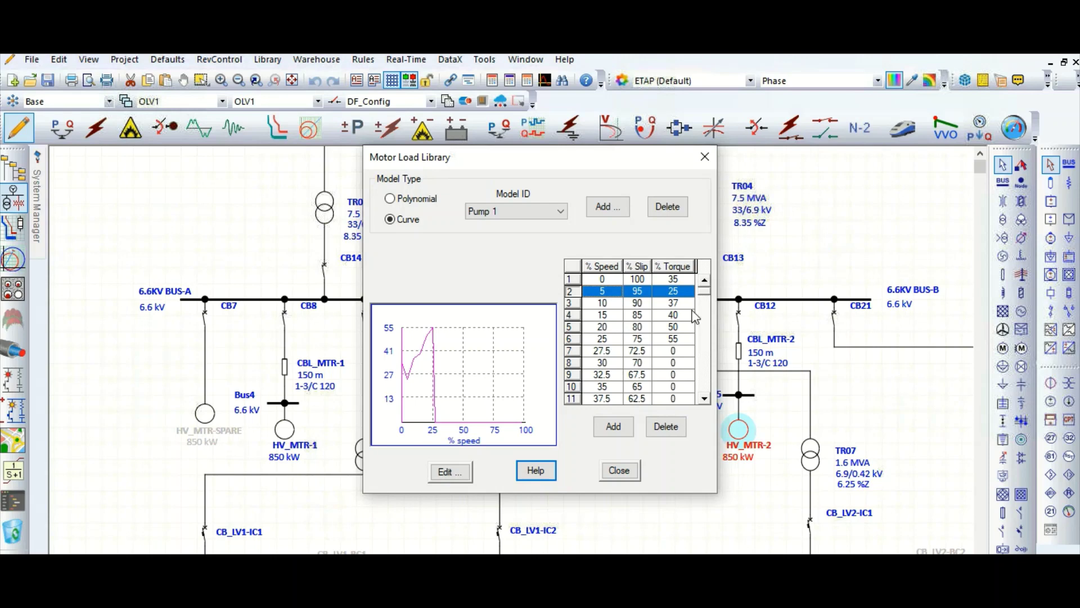
click(607, 352)
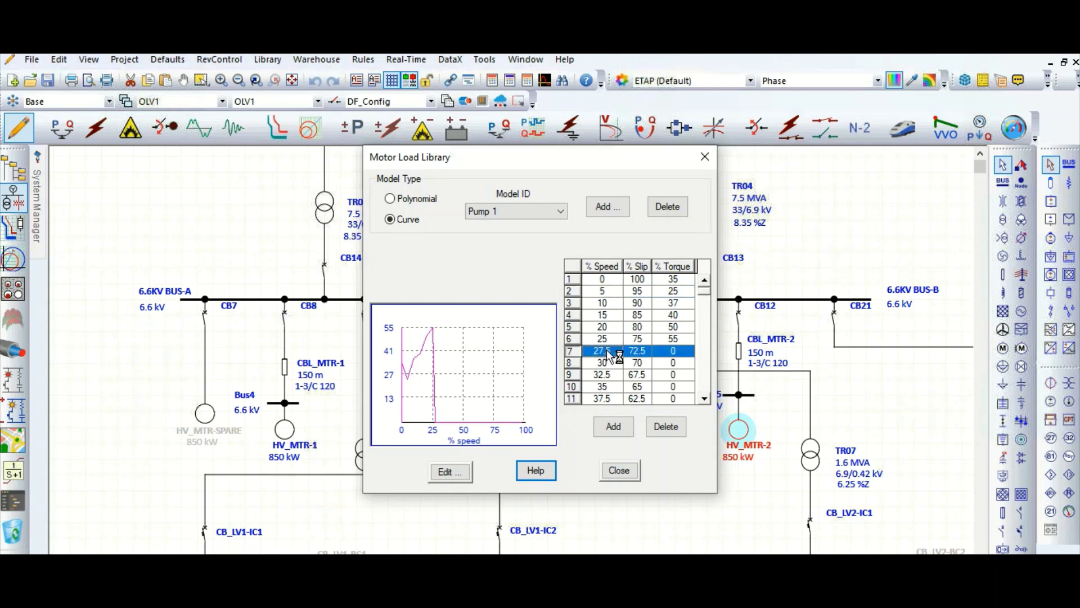
click(667, 429)
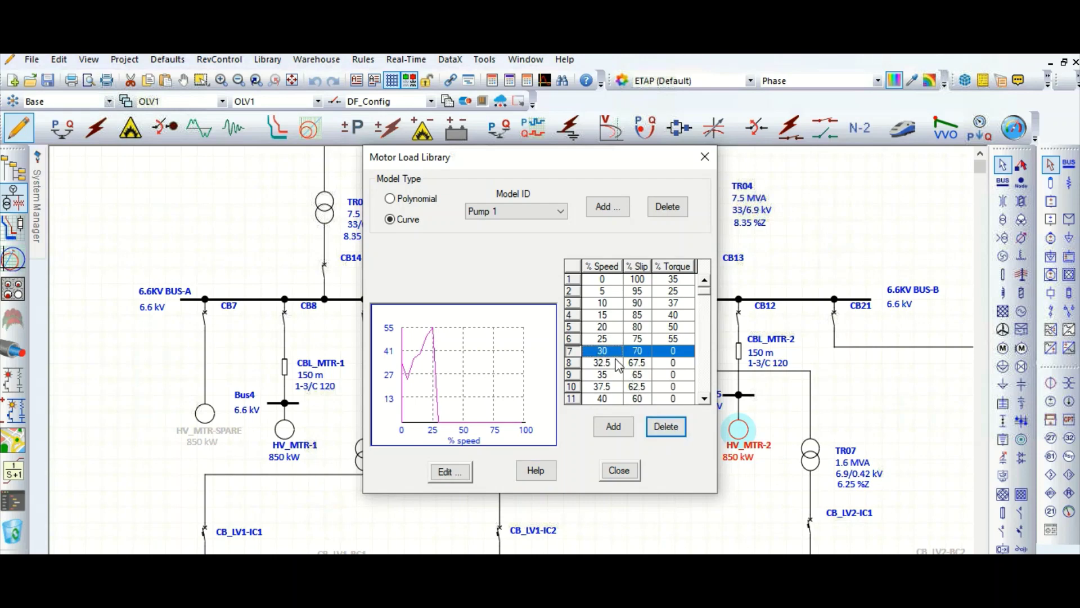
Set torque 60 at 30% speed, delete the 32.5% point, and set 62 at 35%
click(667, 350)
text(60)
click(638, 363)
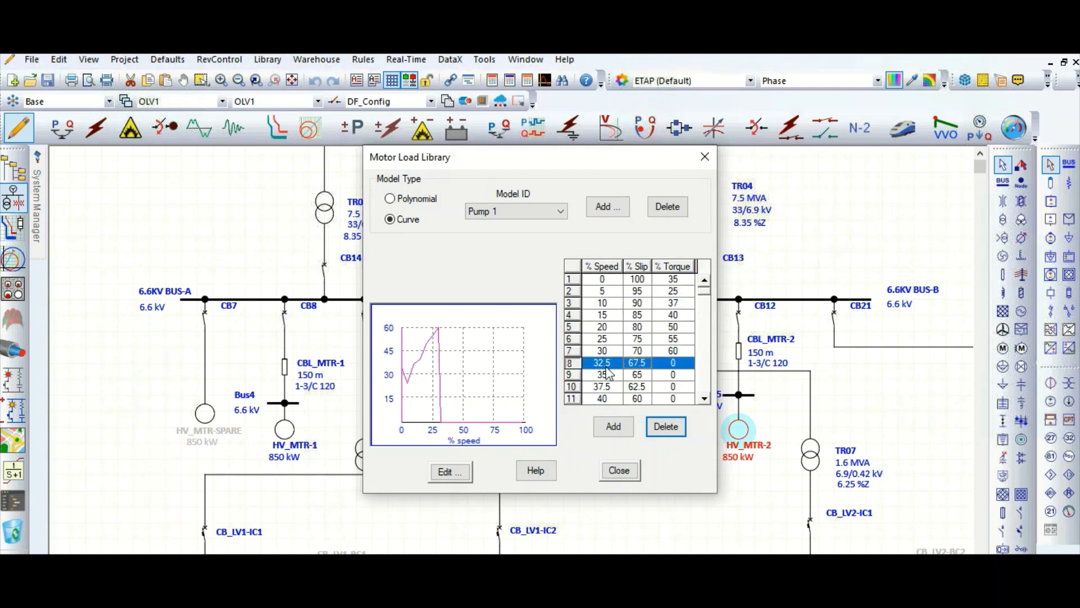
click(668, 426)
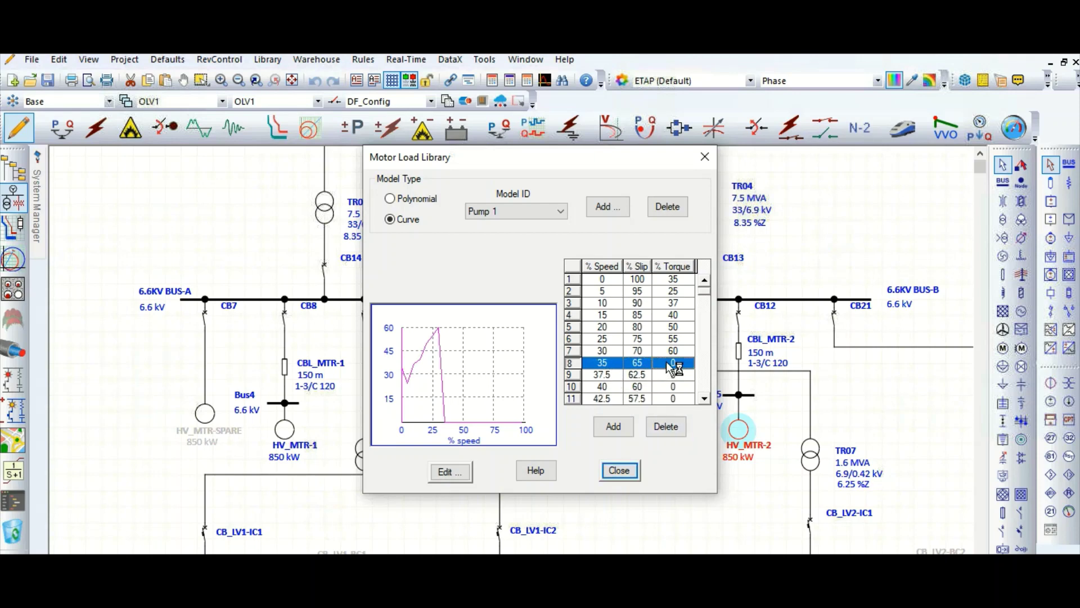
text(62)
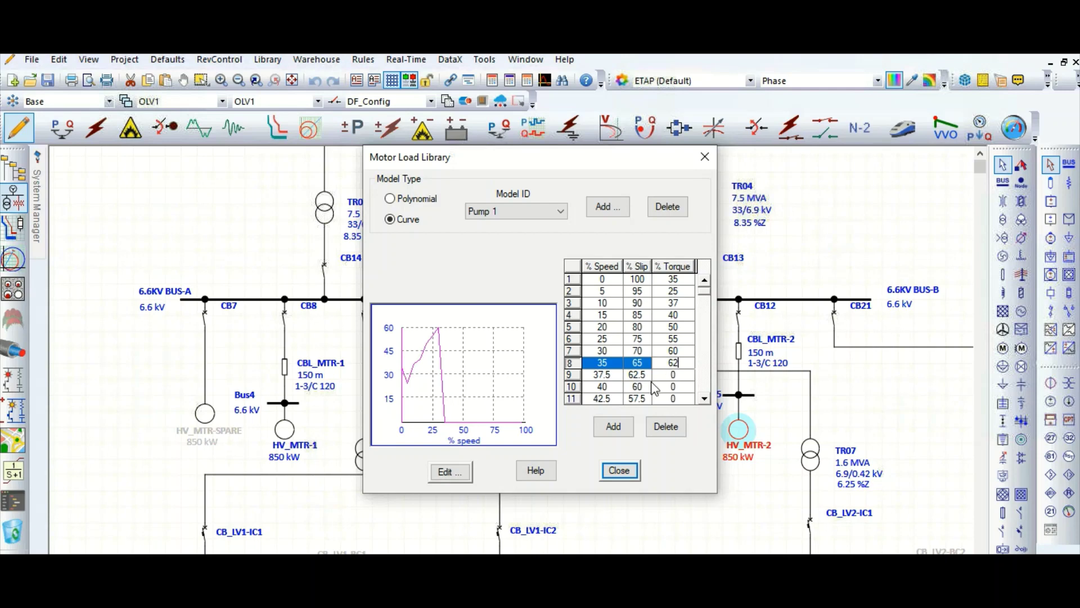
click(640, 374)
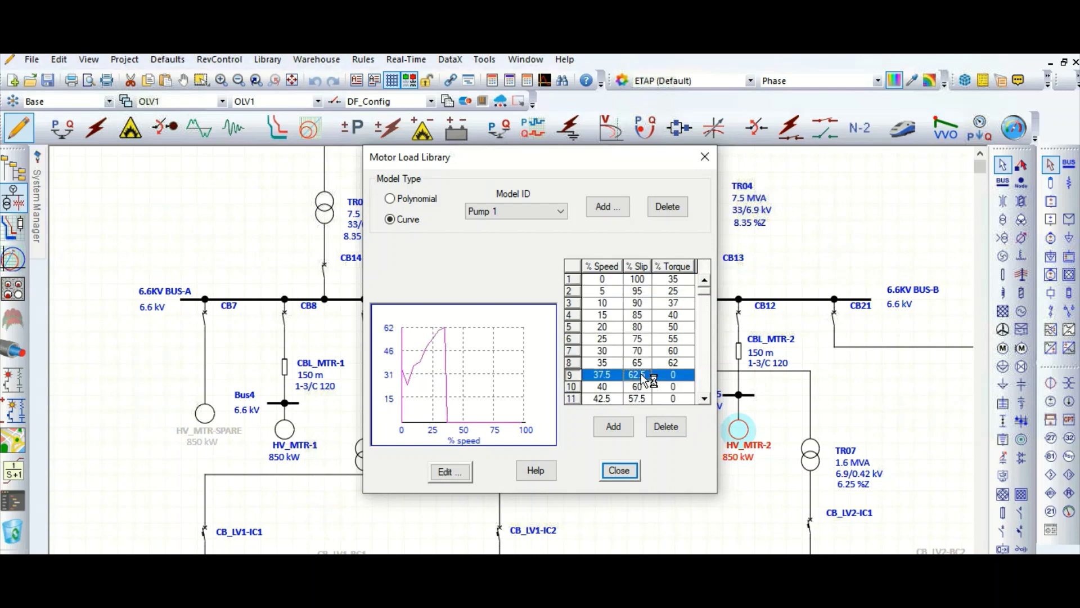
Delete the 37.5, 40 and 42.5% speed points from the Pump 1 curve
click(667, 427)
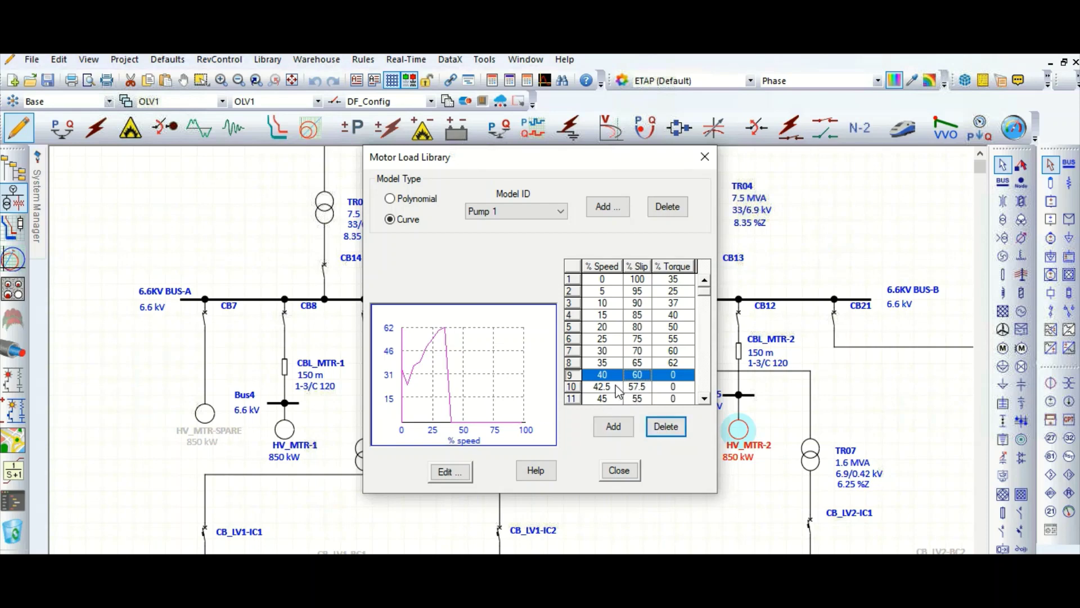
click(675, 432)
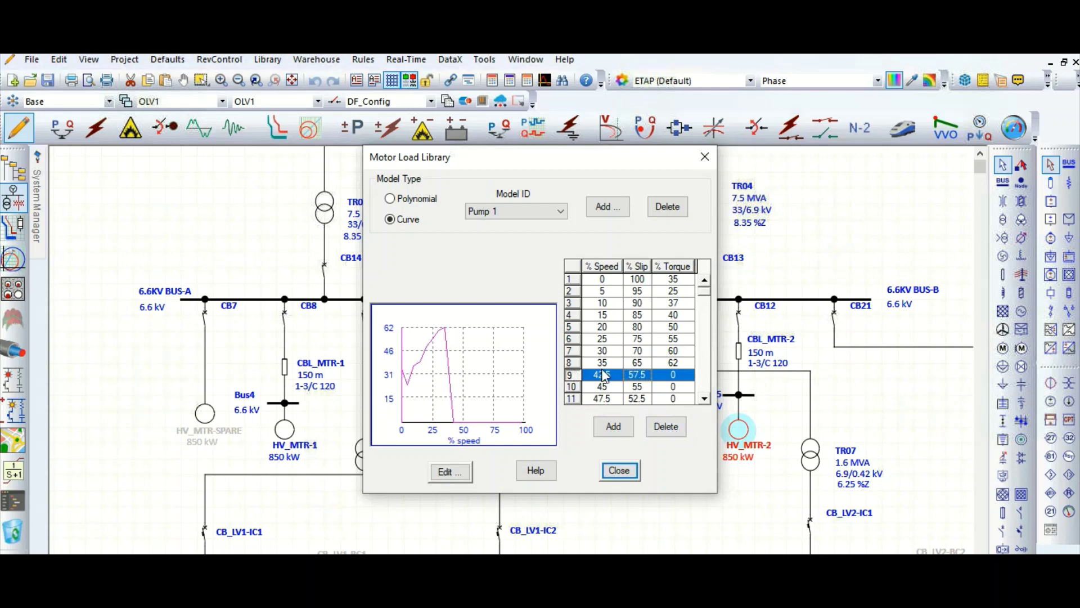
click(668, 428)
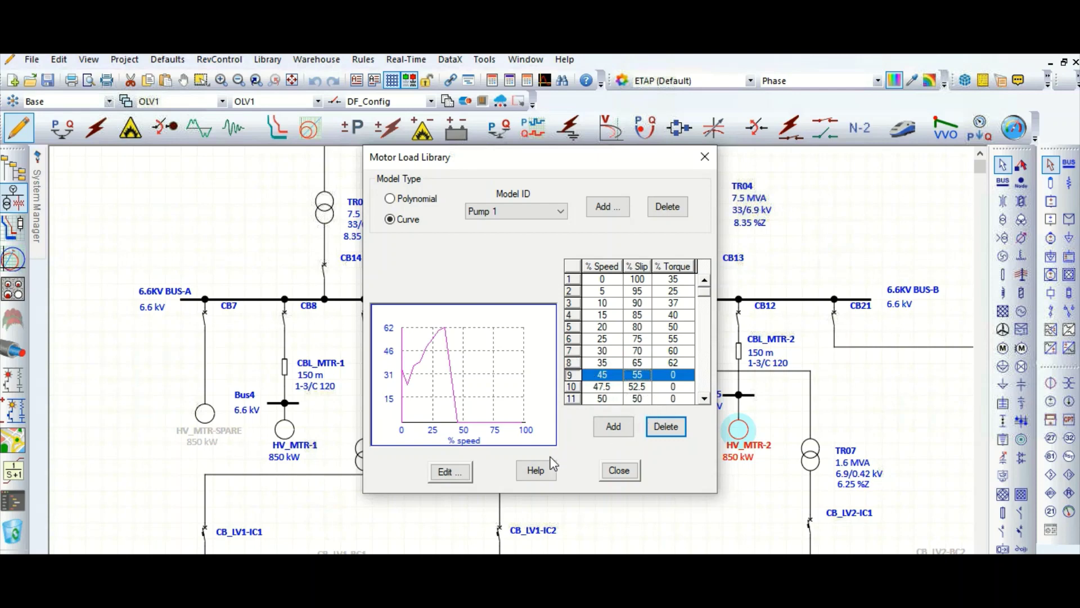
Close the library and select Pump 1 from the Load Model Library on HV_MTR-2's Load page
click(620, 472)
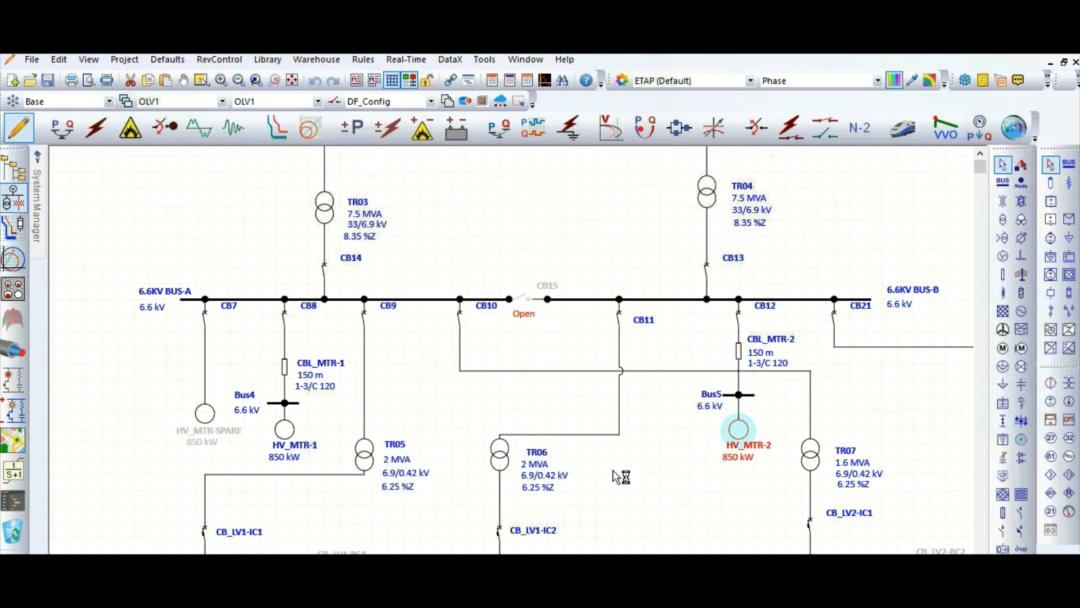
double_click(738, 432)
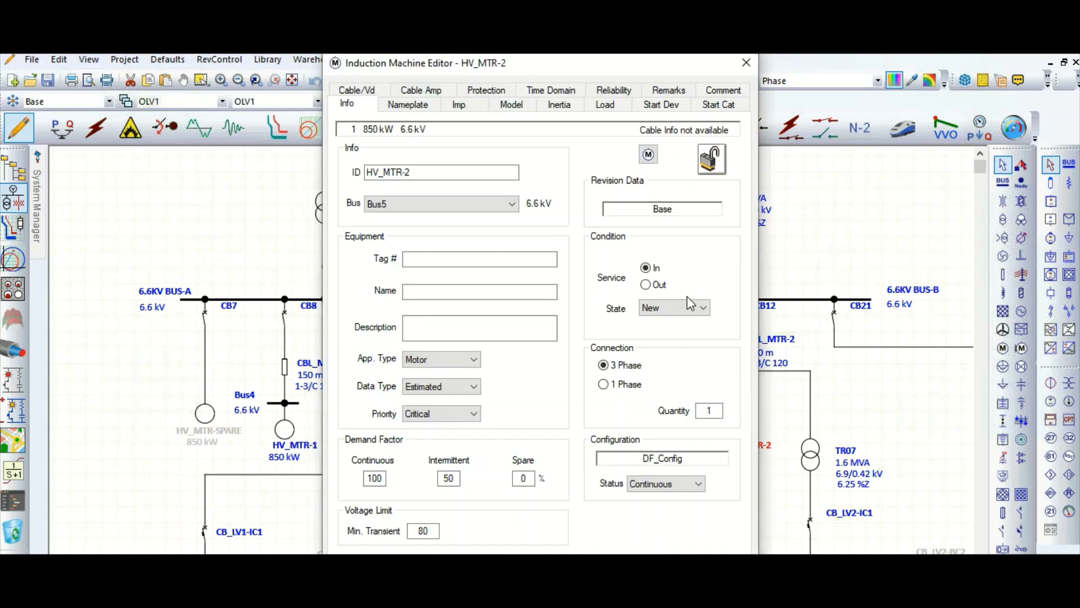
click(605, 105)
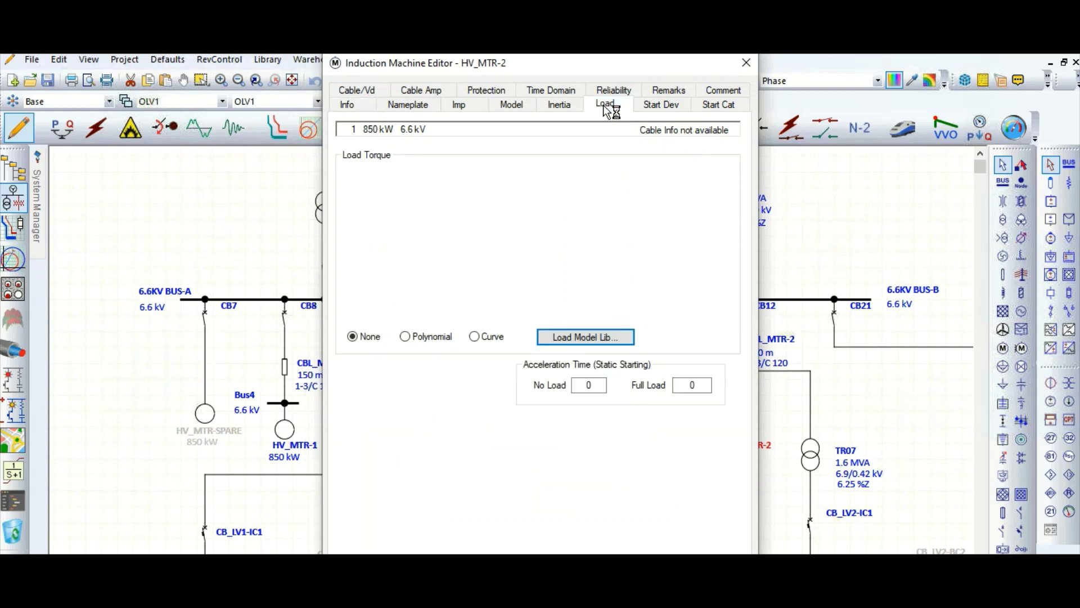
click(475, 338)
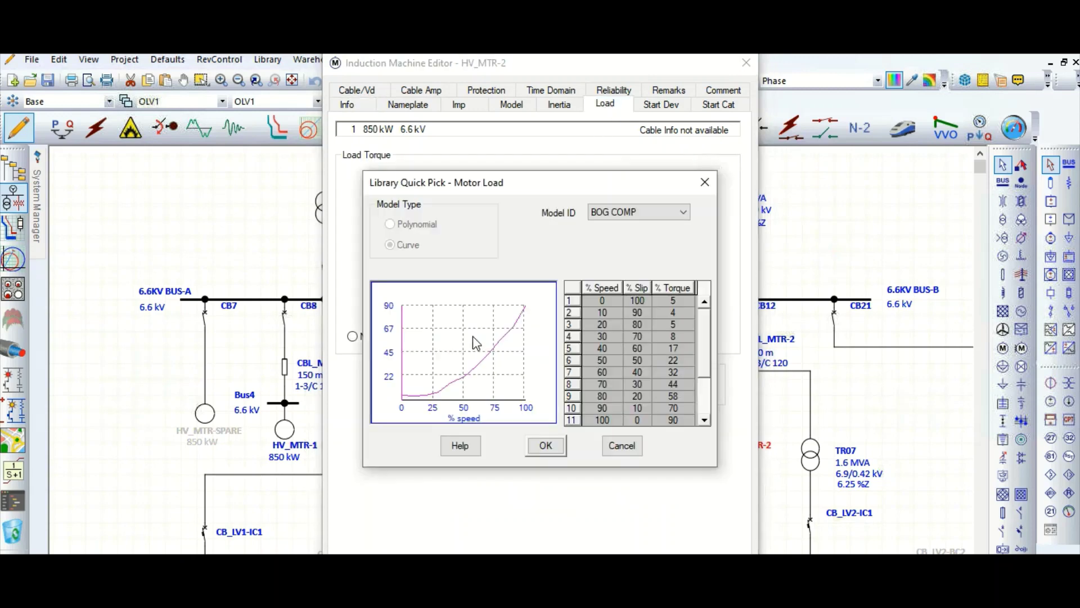
click(632, 213)
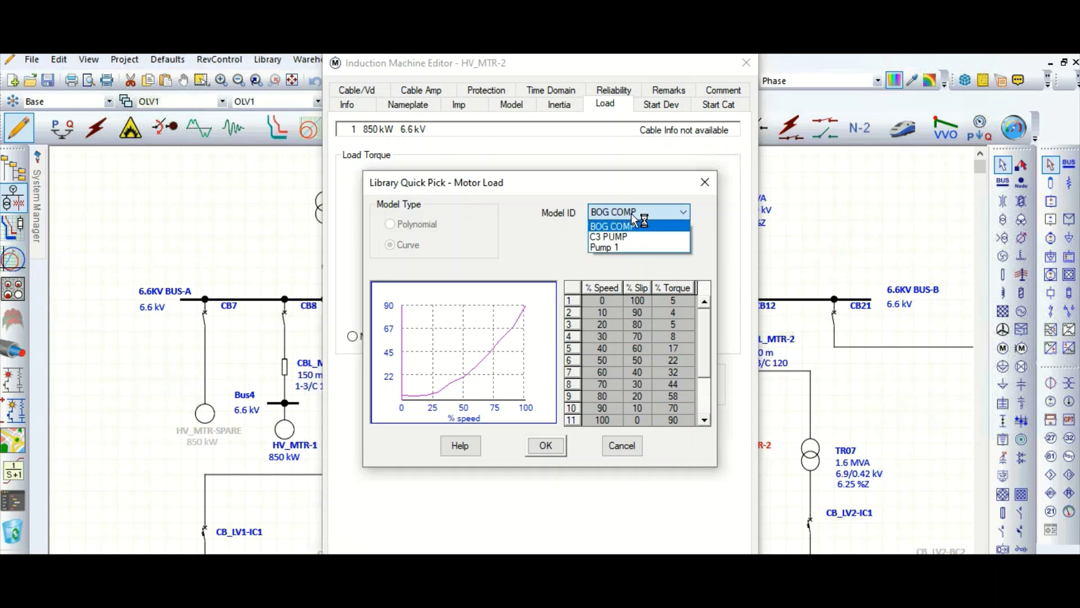
click(615, 247)
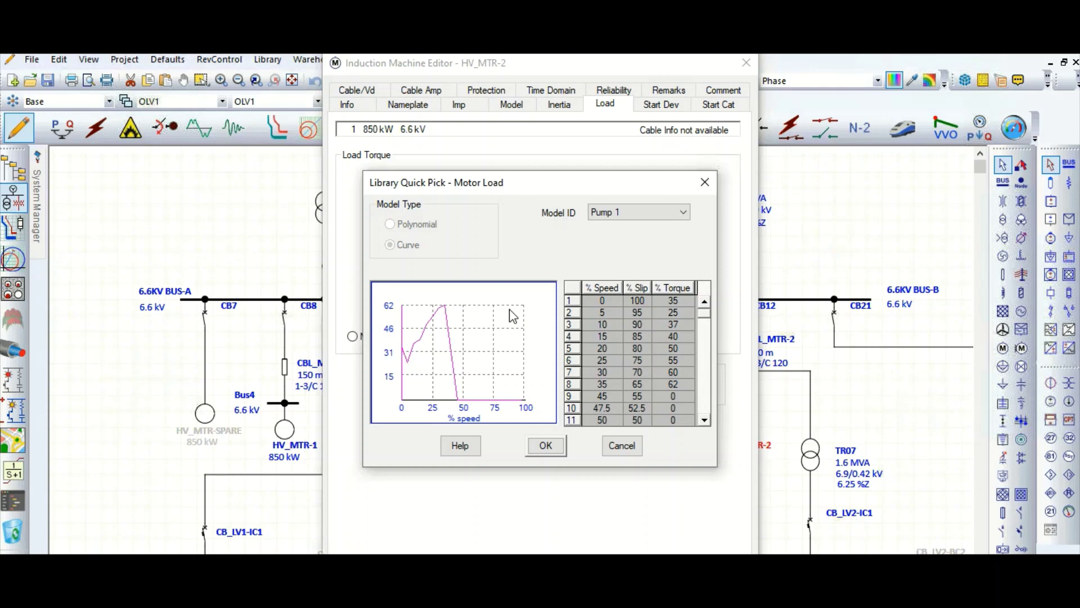
click(545, 447)
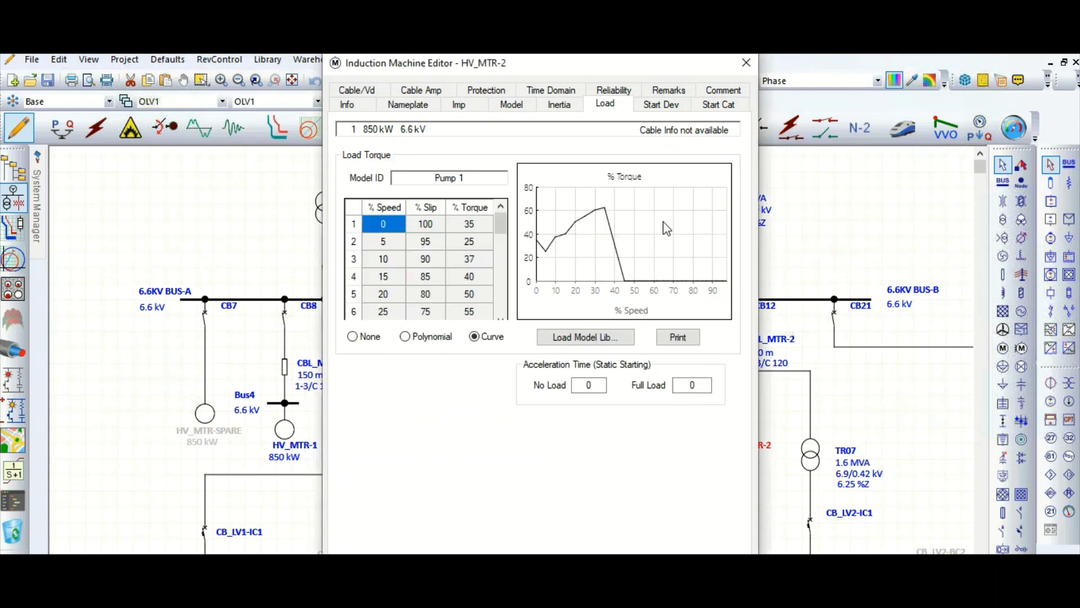
mouse_move(541, 248)
click(546, 250)
click(506, 270)
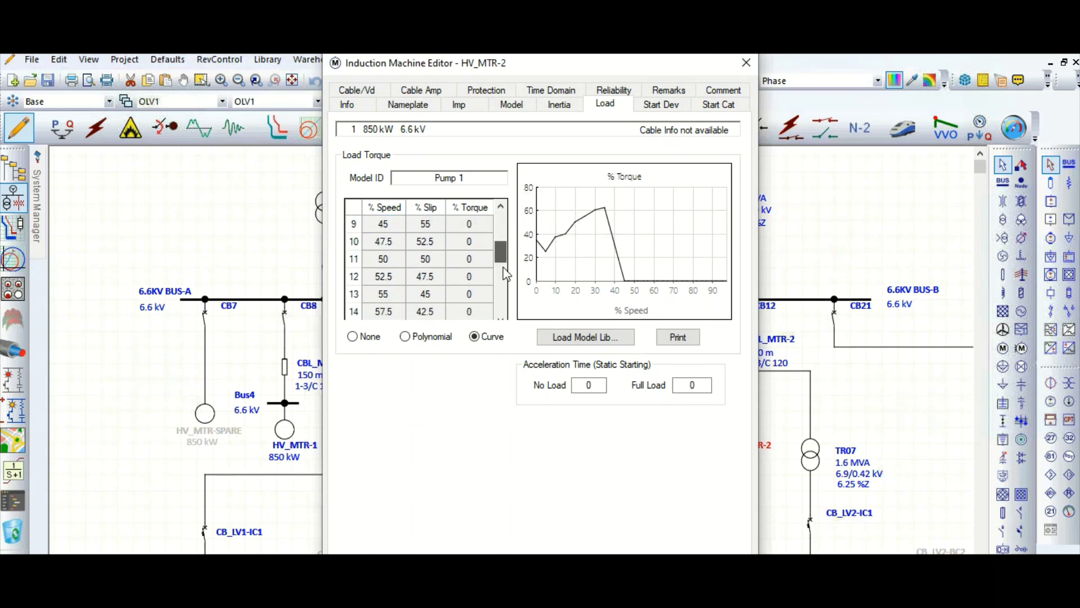
click(505, 273)
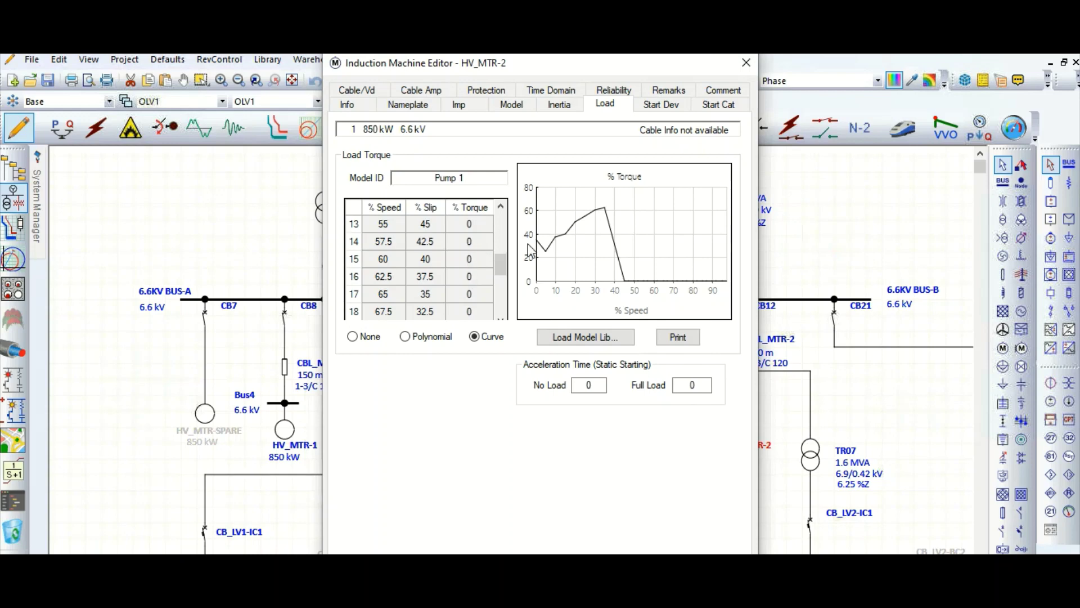
mouse_move(530, 249)
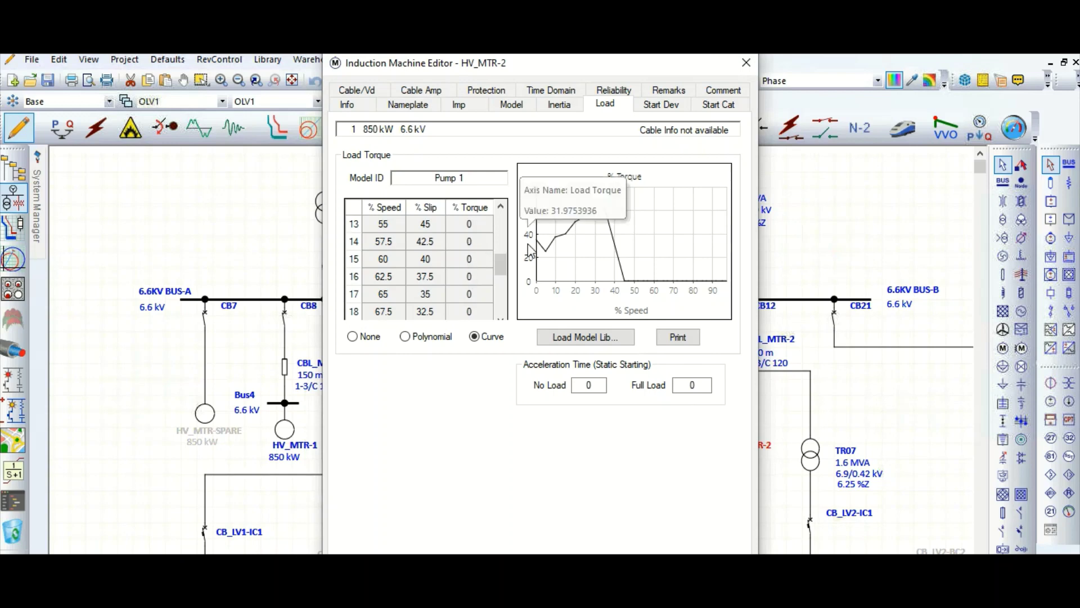